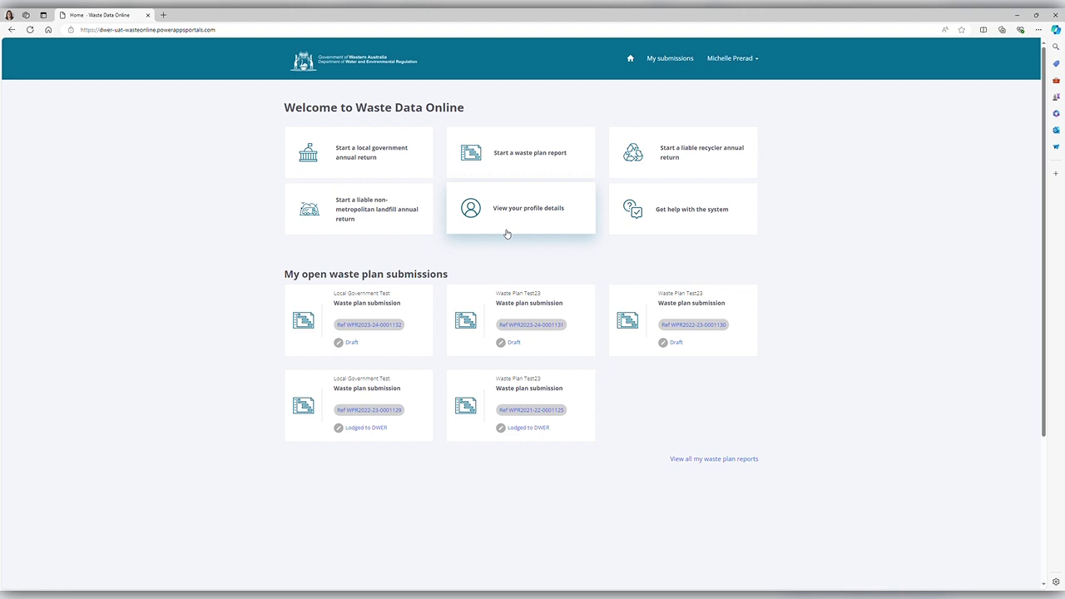
- Start a waste plan report for the local government Waste Plan Test23 with the reporting period 2023-24
left_click(533, 155)
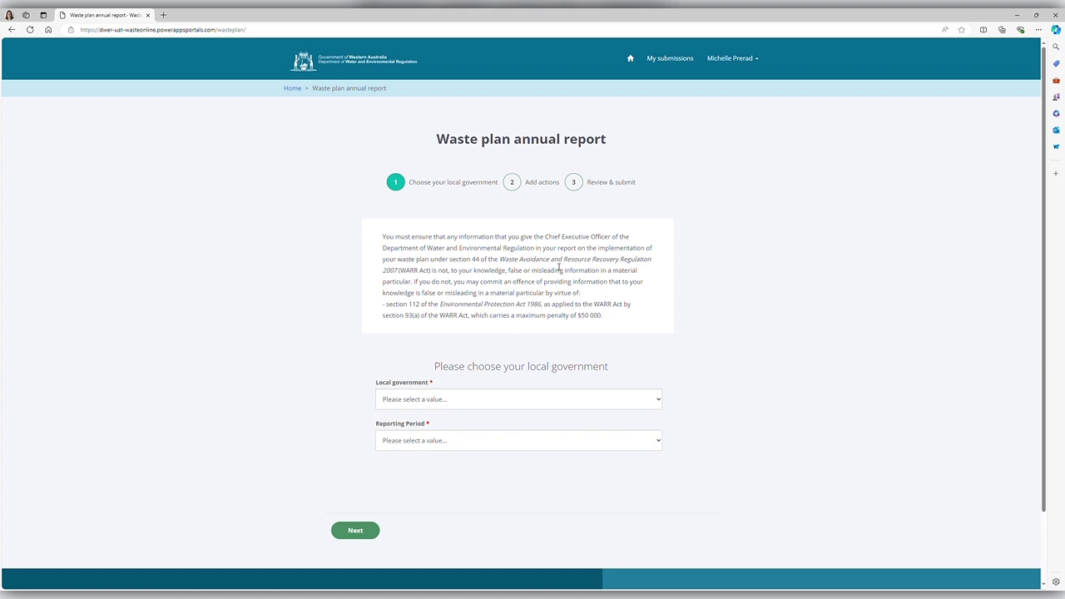
left_click(547, 402)
left_click(520, 435)
left_click(459, 440)
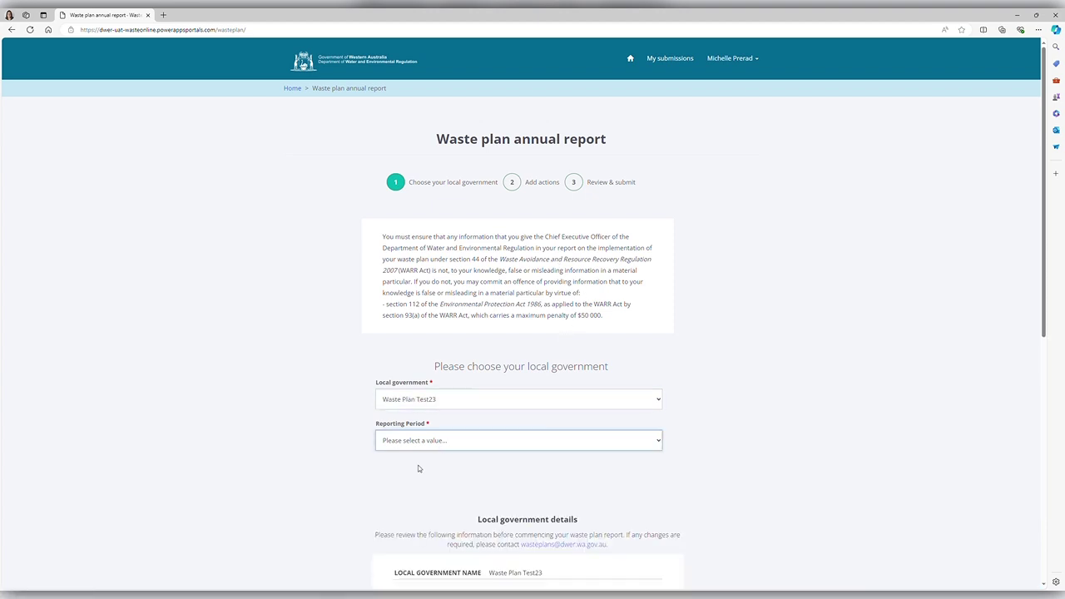
left_click(418, 468)
- Confirm that the reporter and approver details are correct and try to proceed to adding actions
scroll(474, 399, "down", 5)
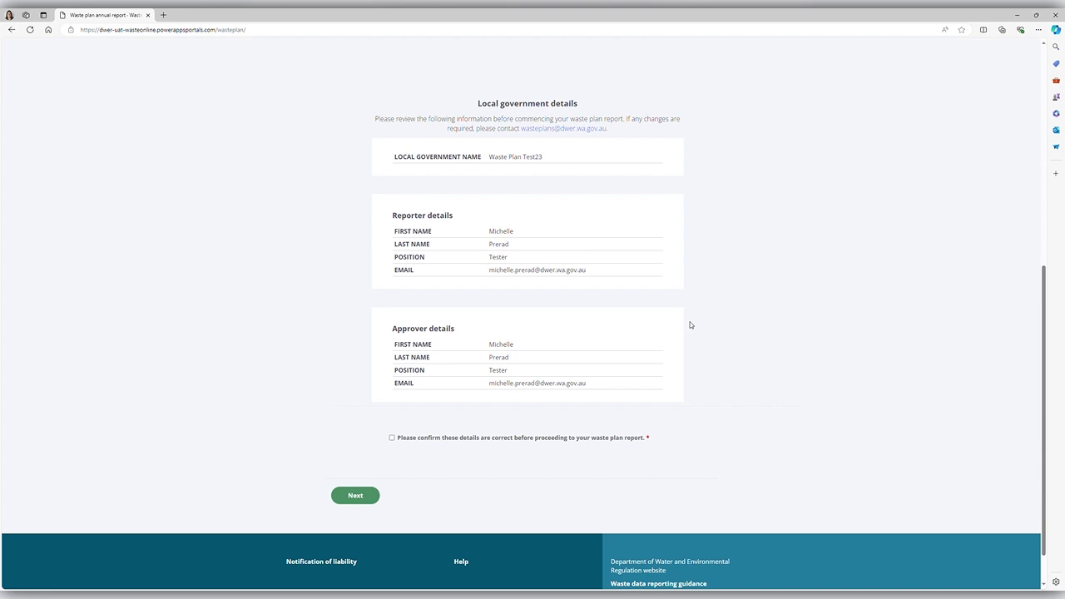
left_click(392, 438)
left_click(358, 497)
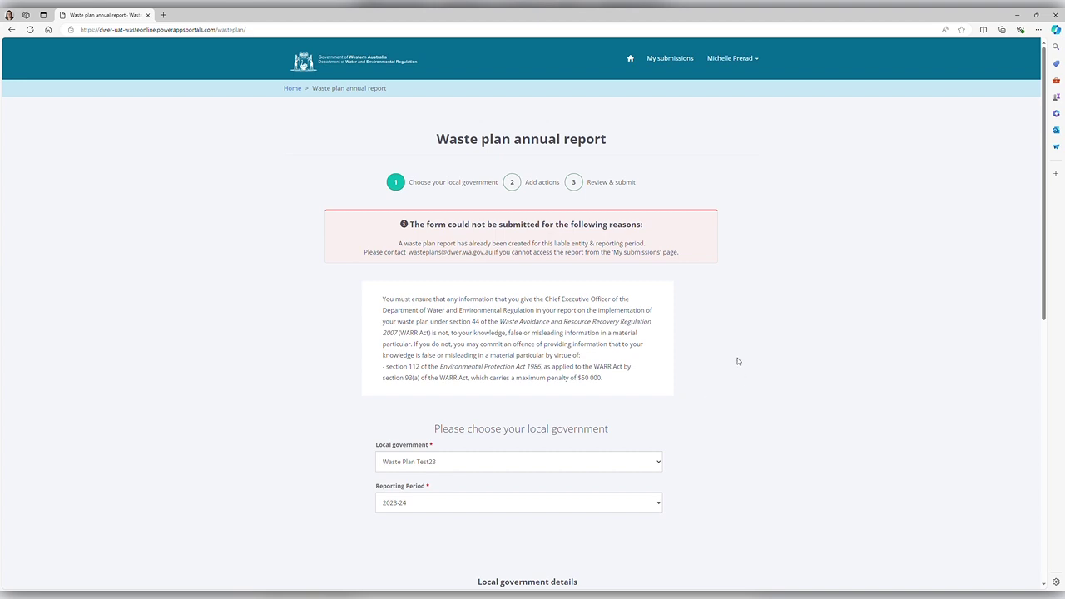
- Return to the home page, open the Waste Plan Test23 draft submission for 2023-24 and proceed to its Add actions stage
left_click(630, 60)
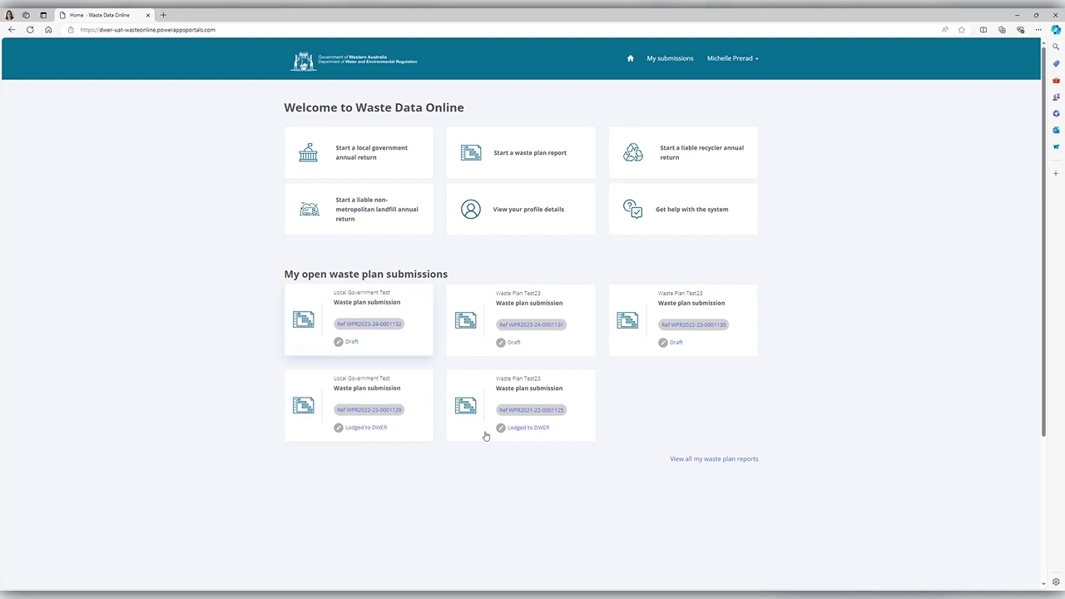
left_click(539, 342)
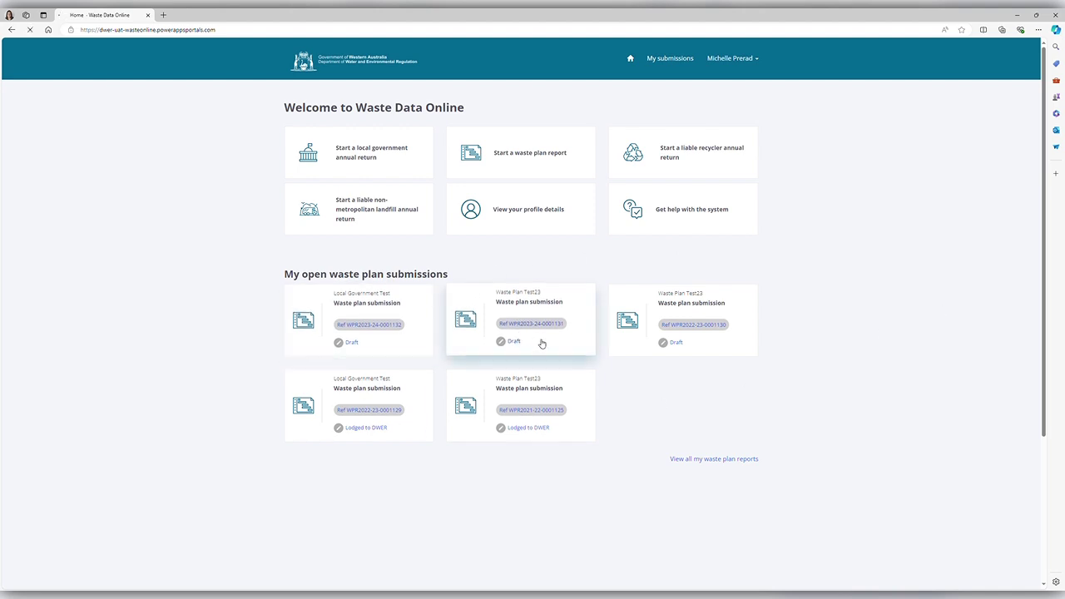
scroll(522, 377, "down", 5)
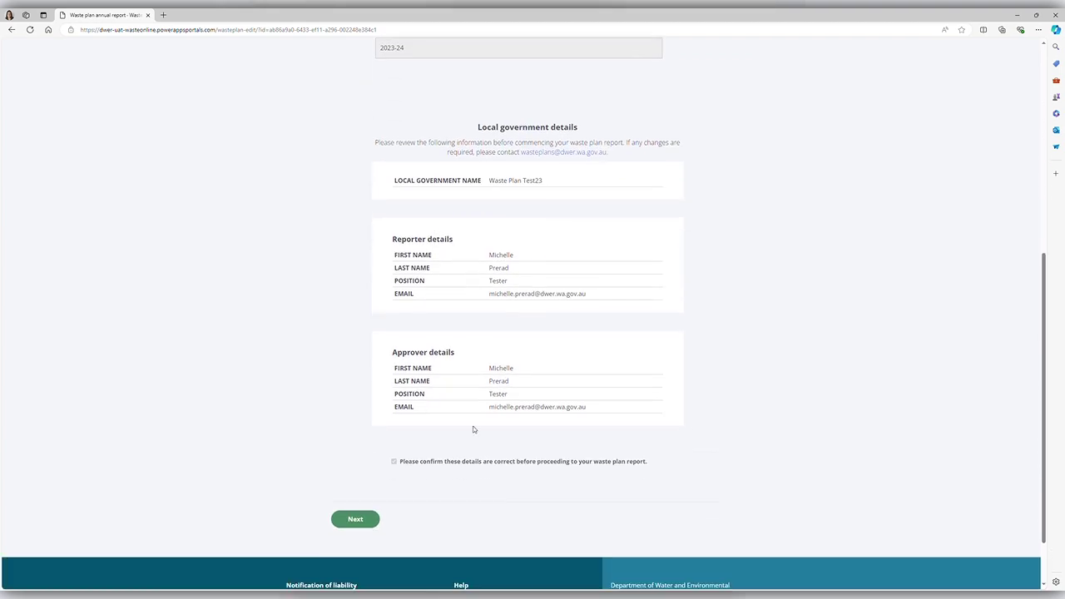
left_click(363, 494)
scroll(306, 453, "down", 5)
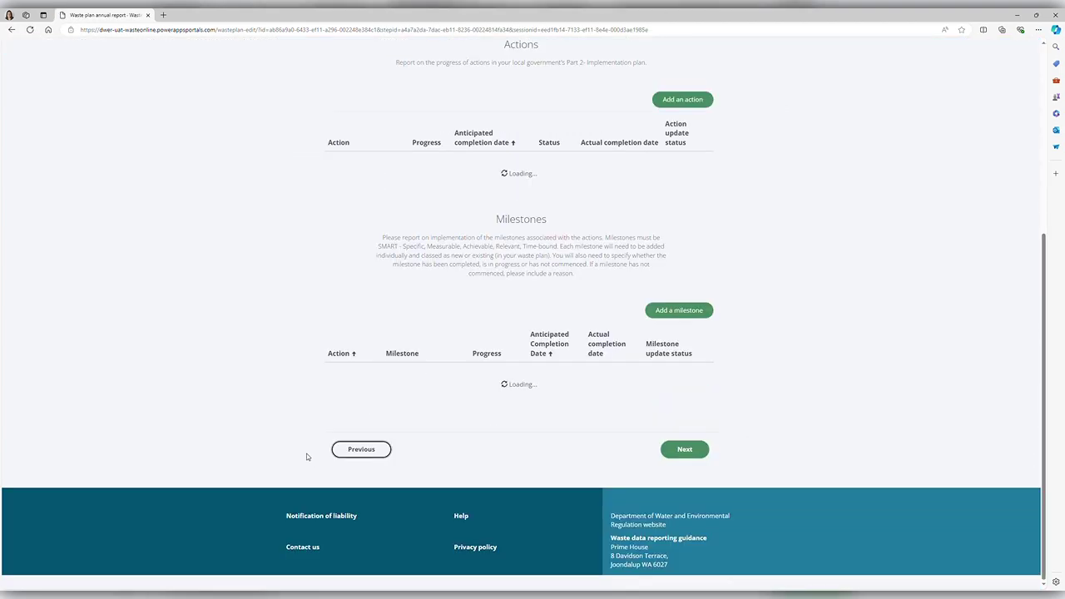
- Open the Investigate Waste to Energy action for editing and set its progress to Not commenced
scroll(307, 441, "up", 5)
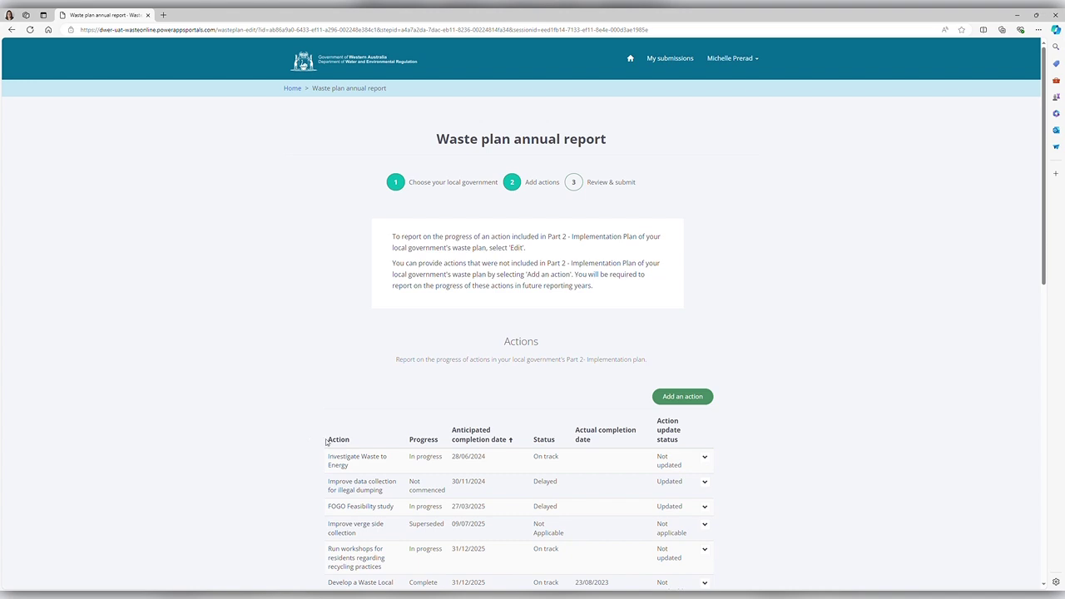
scroll(344, 449, "down", 2)
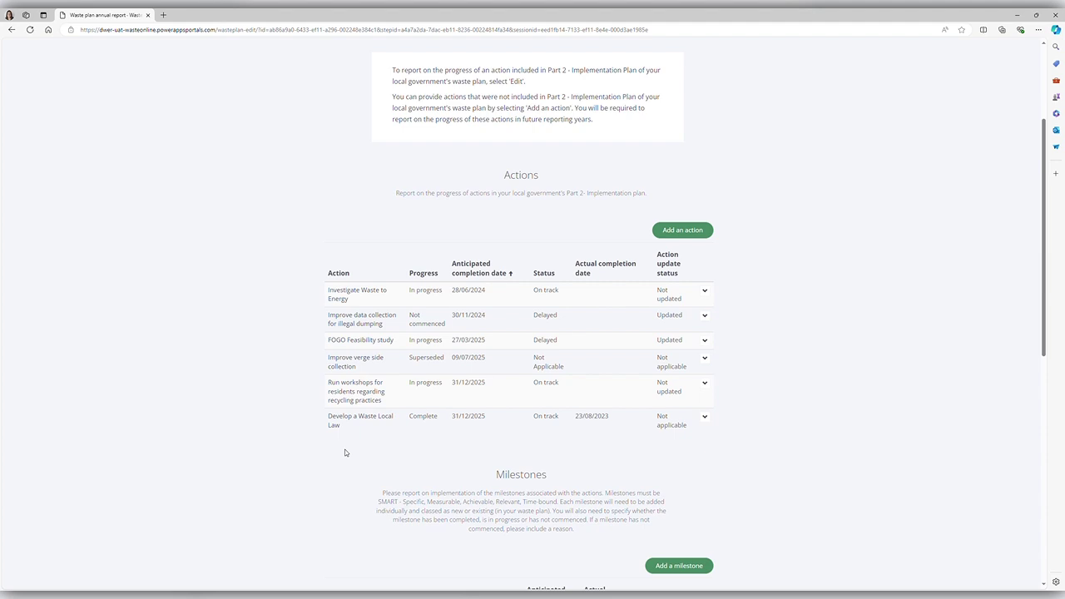
left_click(705, 291)
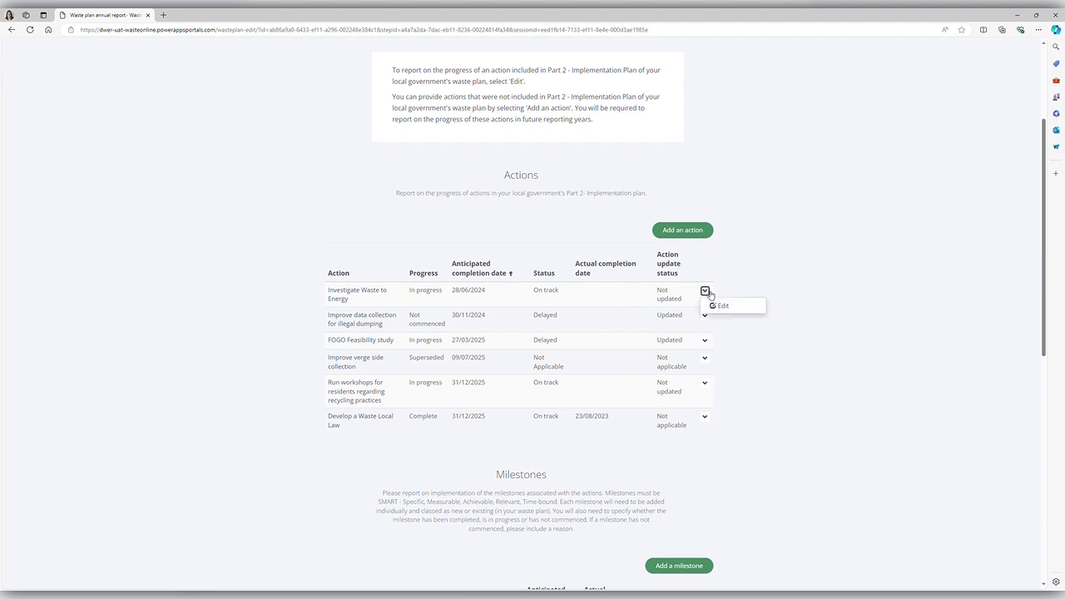
left_click(716, 307)
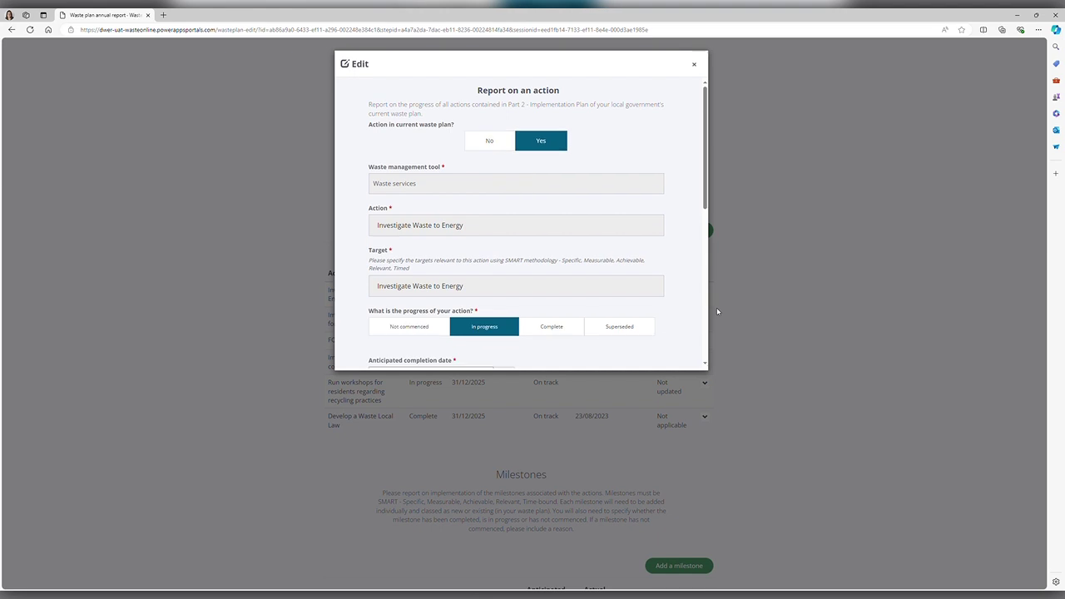
scroll(507, 280, "down", 2)
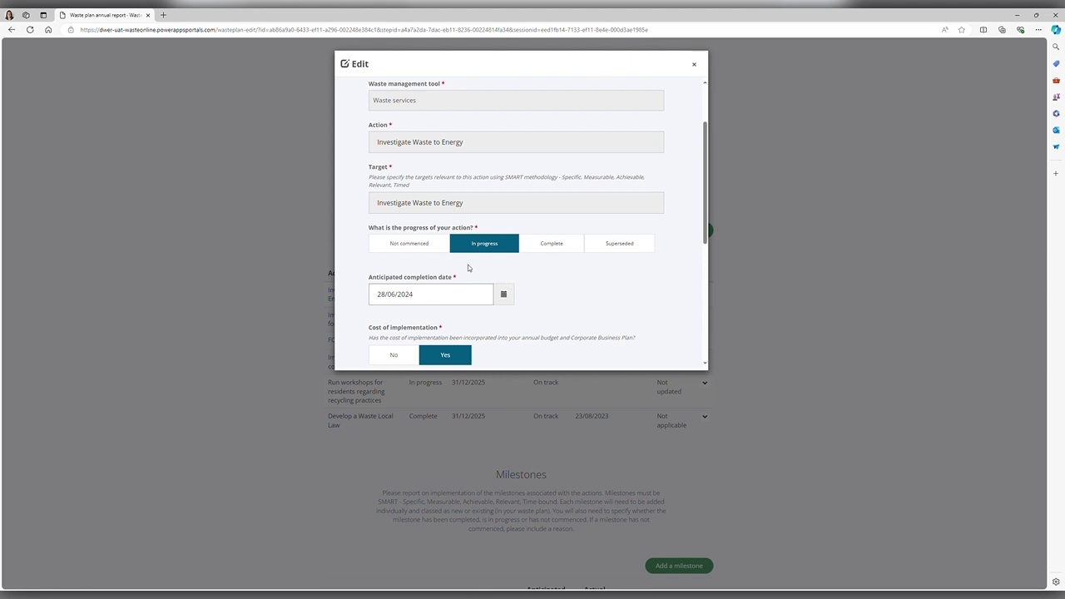
left_click(397, 248)
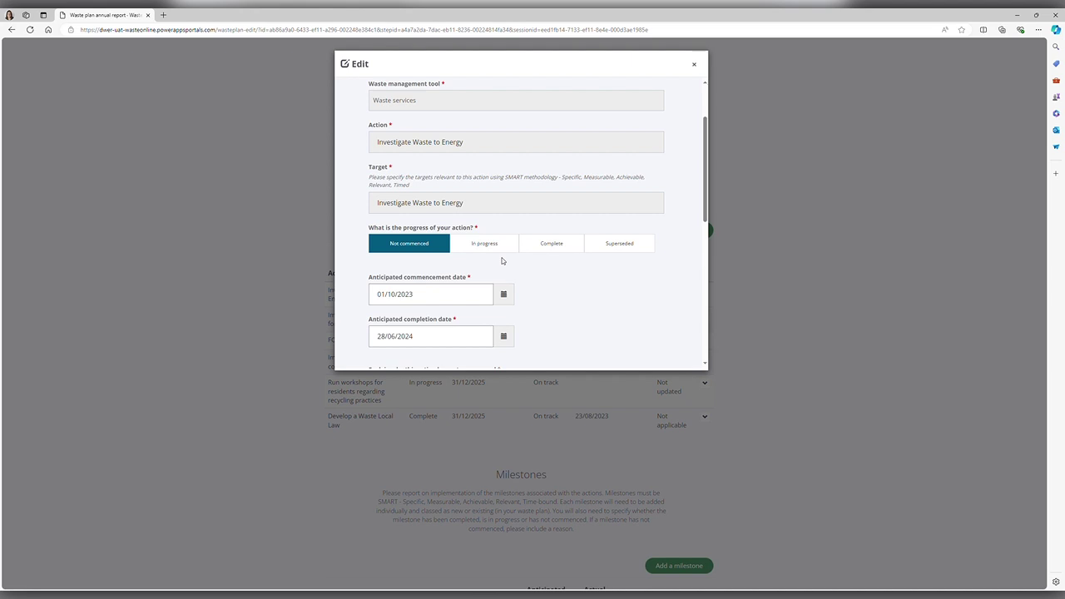
- Set the anticipated commencement date to 01/10/2024, the completion date to 28/06/2025, and the non-commencement explanation to "Due to commence October 2024"
scroll(506, 301, "down", 1)
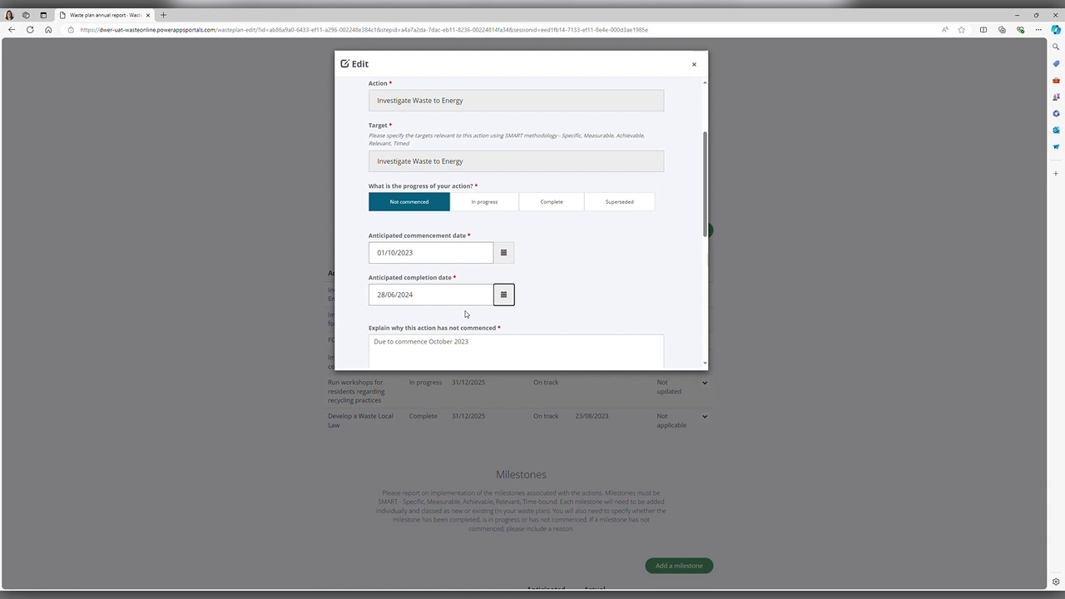
left_click(451, 259)
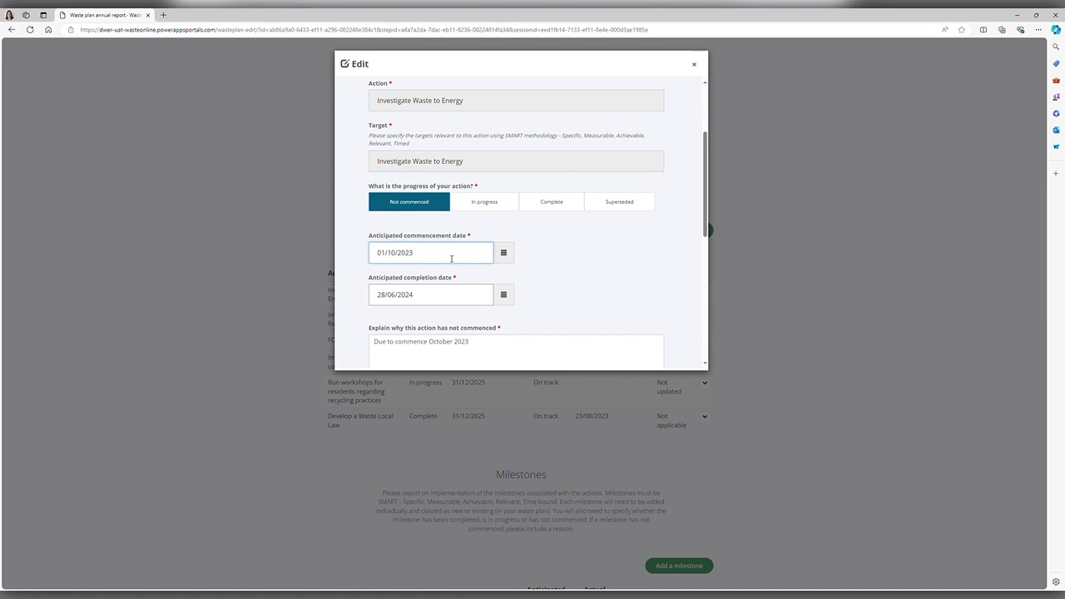
key("BackSpace")
type("4")
left_click(436, 295)
type("5")
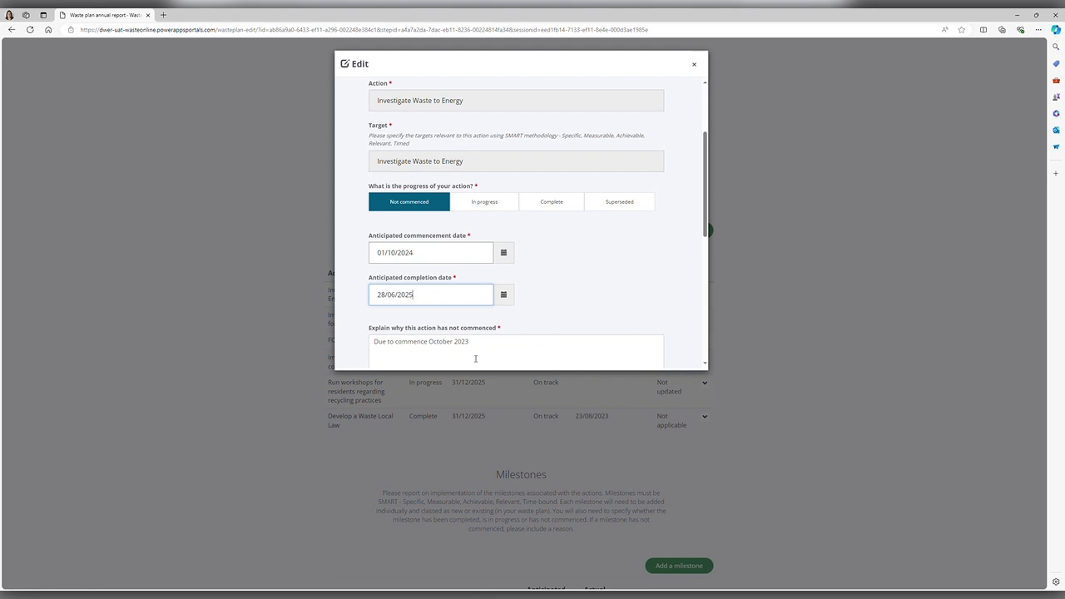
left_click(505, 346)
key("BackSpace")
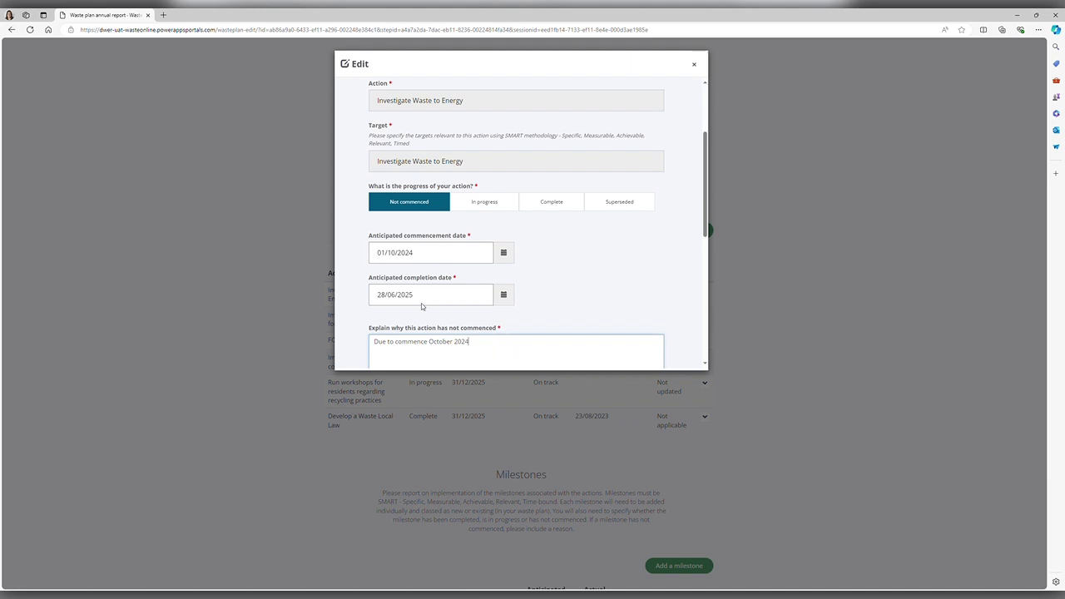
- Switch the action's progress to In progress and to Complete, and examine the fields each option requires
left_click(487, 205)
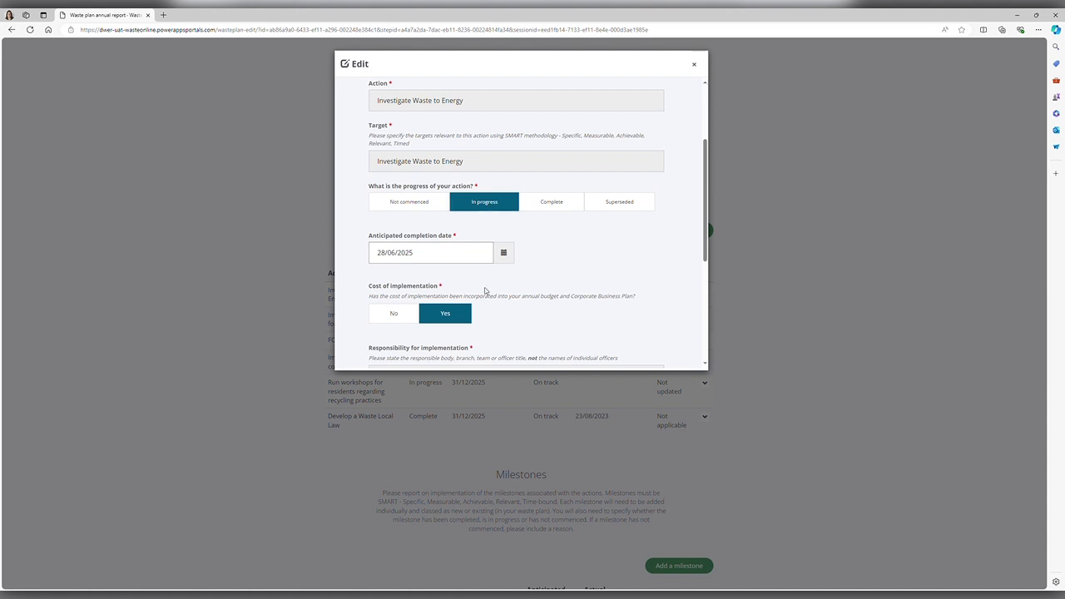
left_click(558, 207)
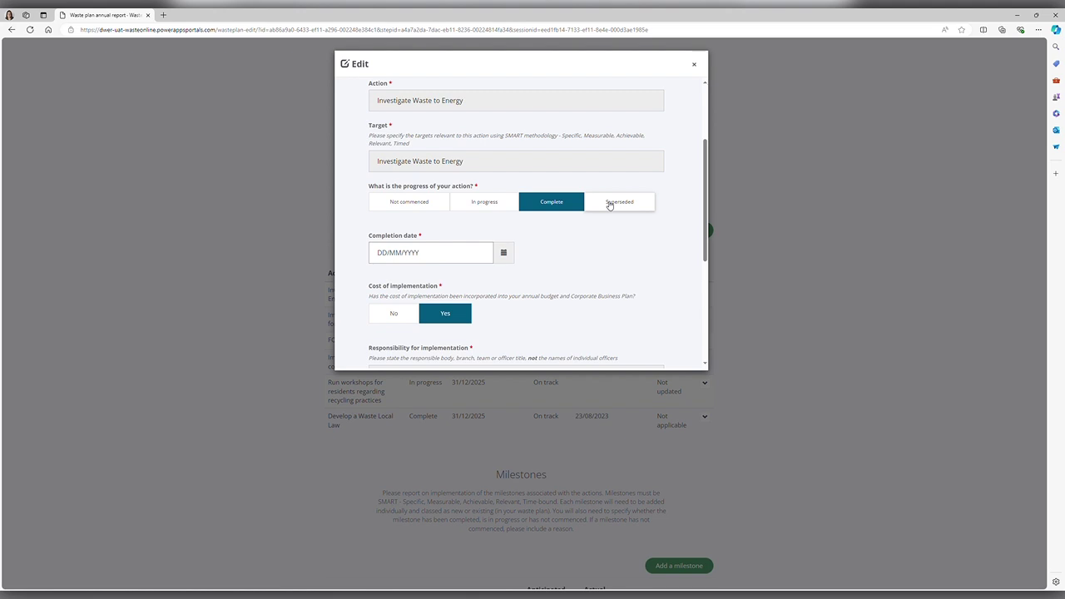
scroll(610, 257, "down", 3)
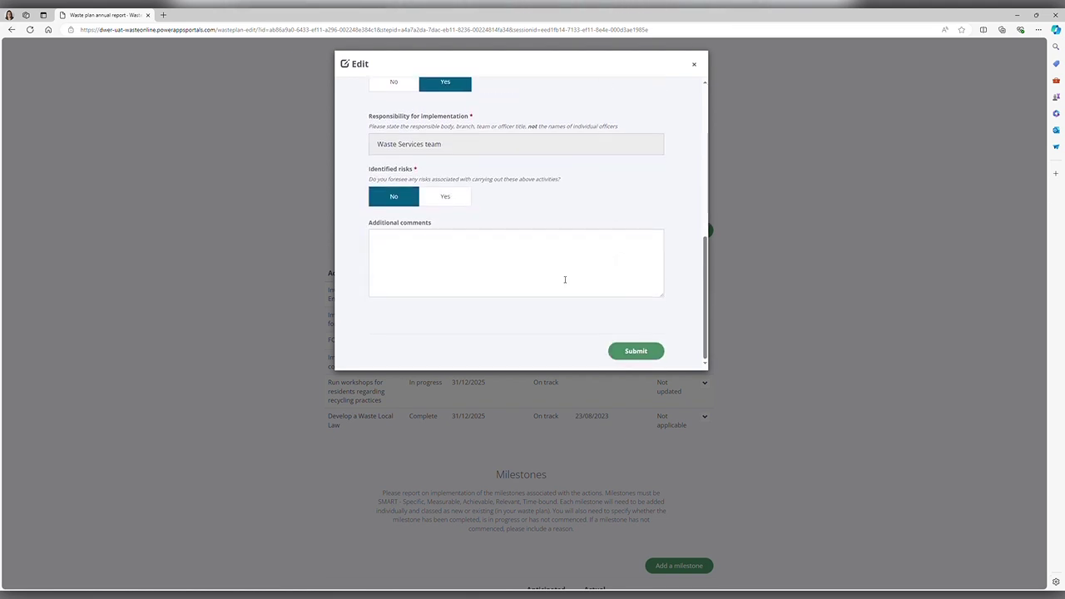
scroll(563, 279, "up", 5)
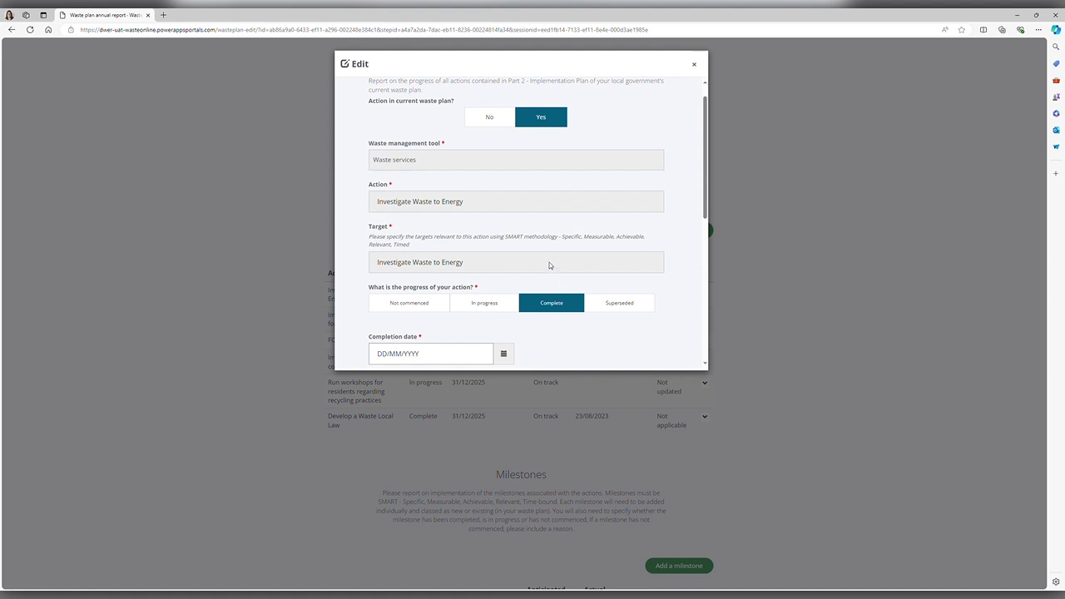
scroll(520, 272, "up", 1)
scroll(515, 266, "down", 2)
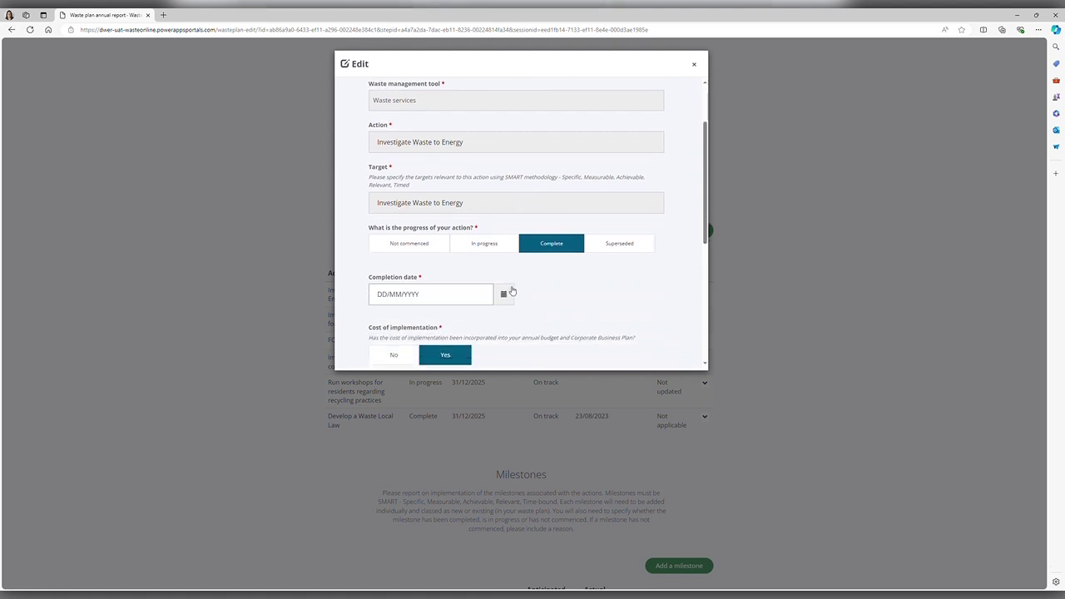
- Set the Investigate Waste to Energy action's progress to In progress and submit the update
left_click(486, 248)
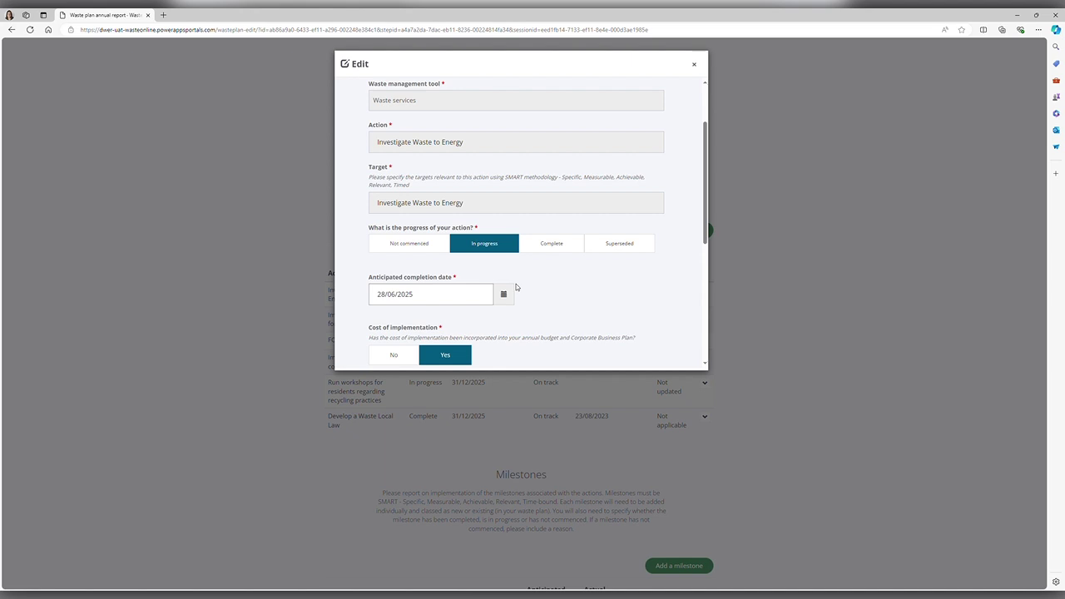
scroll(509, 291, "down", 3)
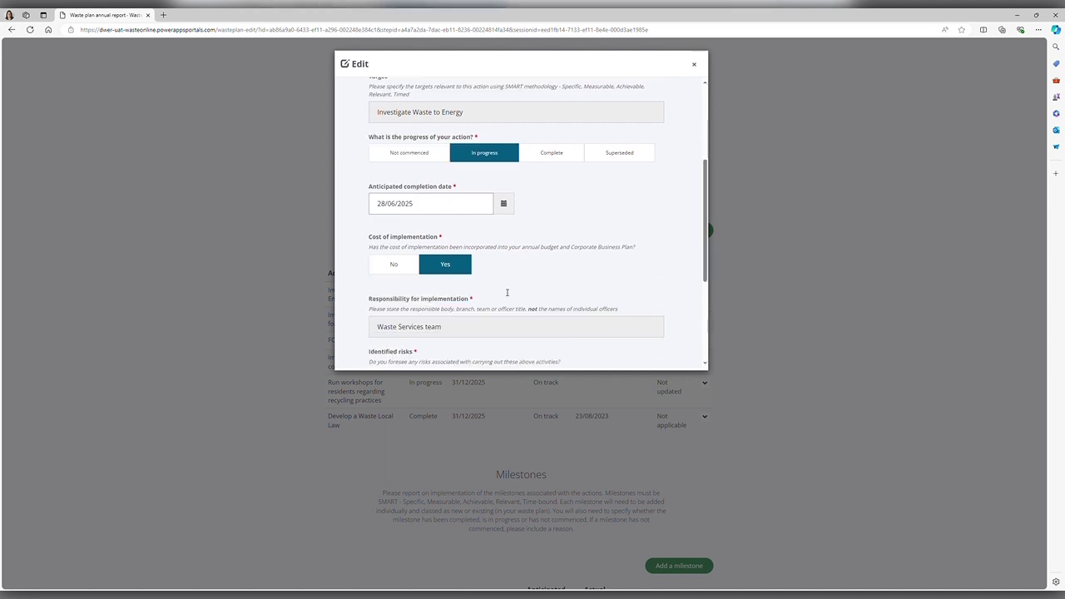
scroll(506, 291, "down", 1)
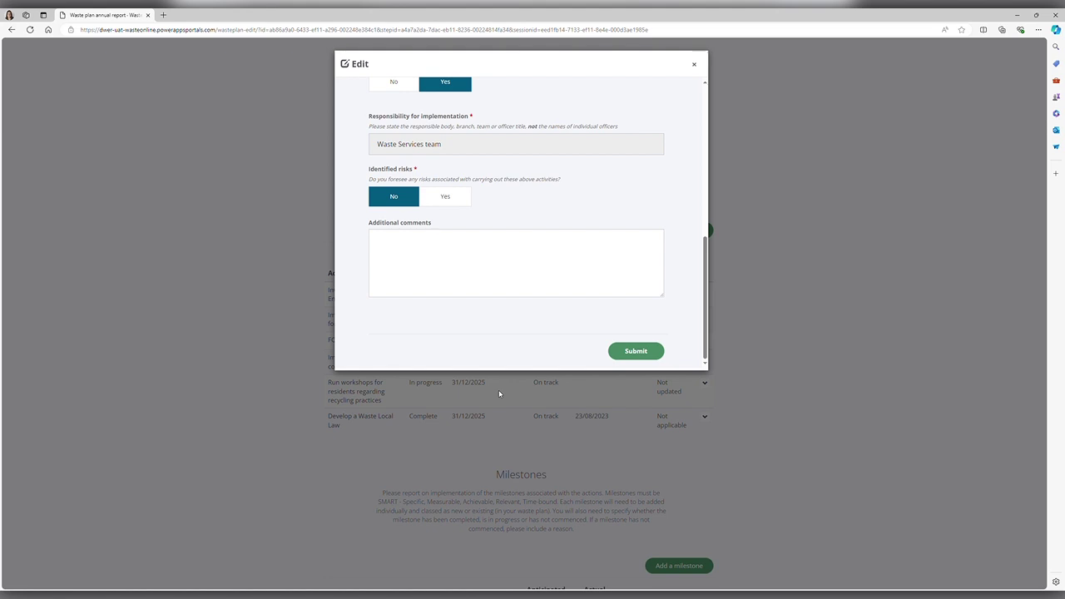
scroll(516, 253, "up", 2)
scroll(517, 252, "up", 3)
scroll(517, 253, "down", 4)
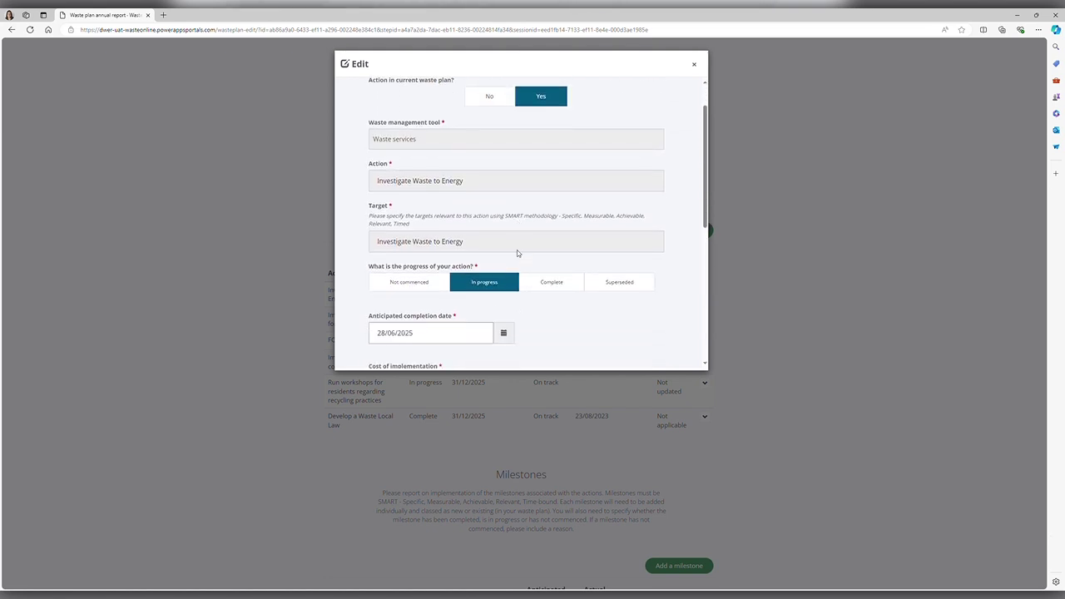
scroll(517, 253, "down", 1)
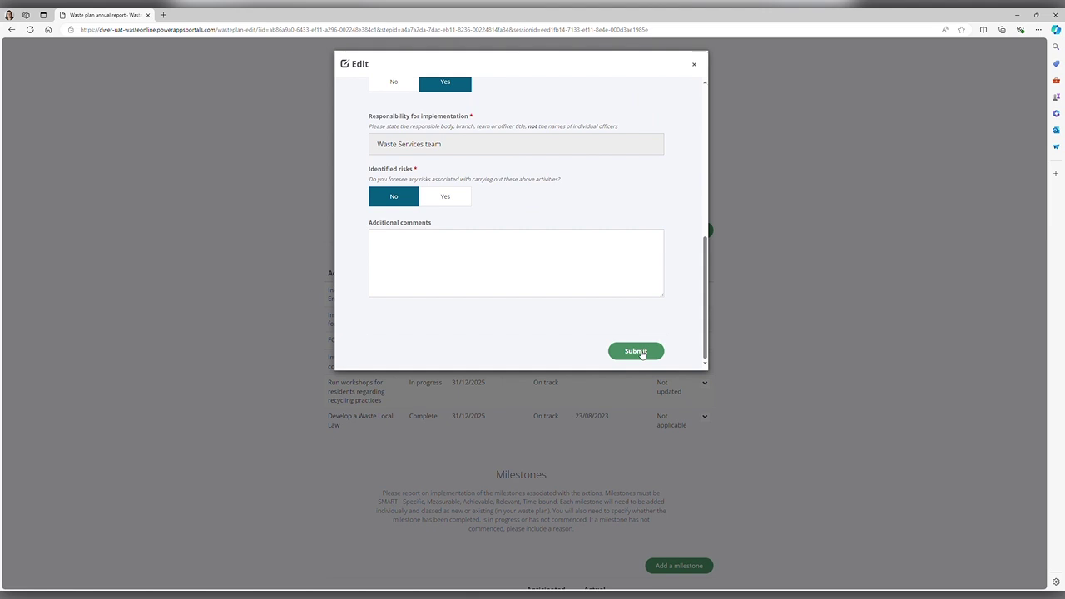
left_click(640, 353)
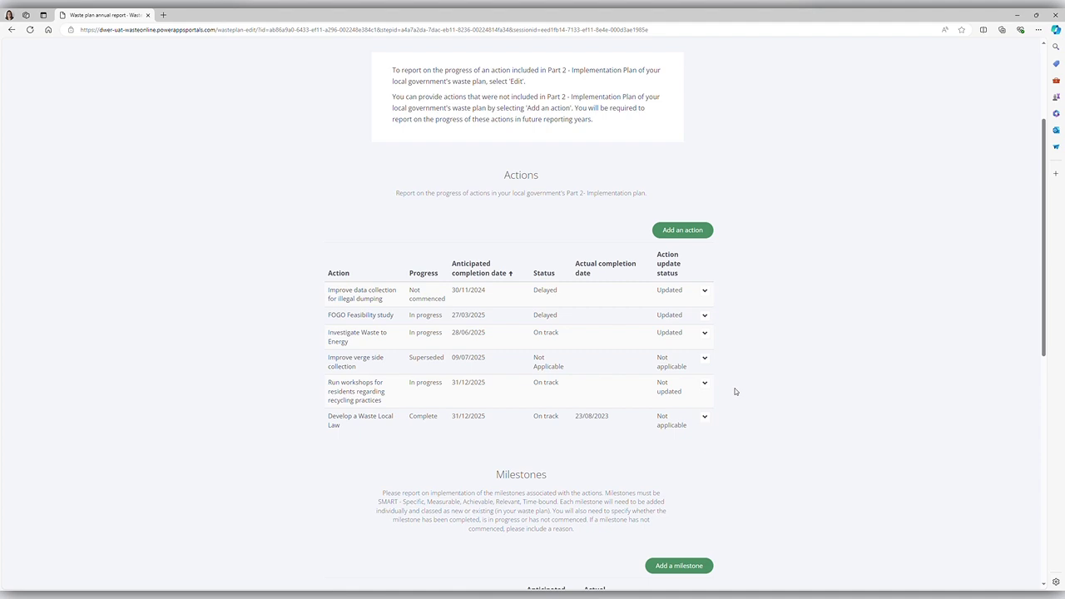
- Open a blank form for adding an action and examine the fields required for Not commenced, In progress and Complete
left_click(688, 231)
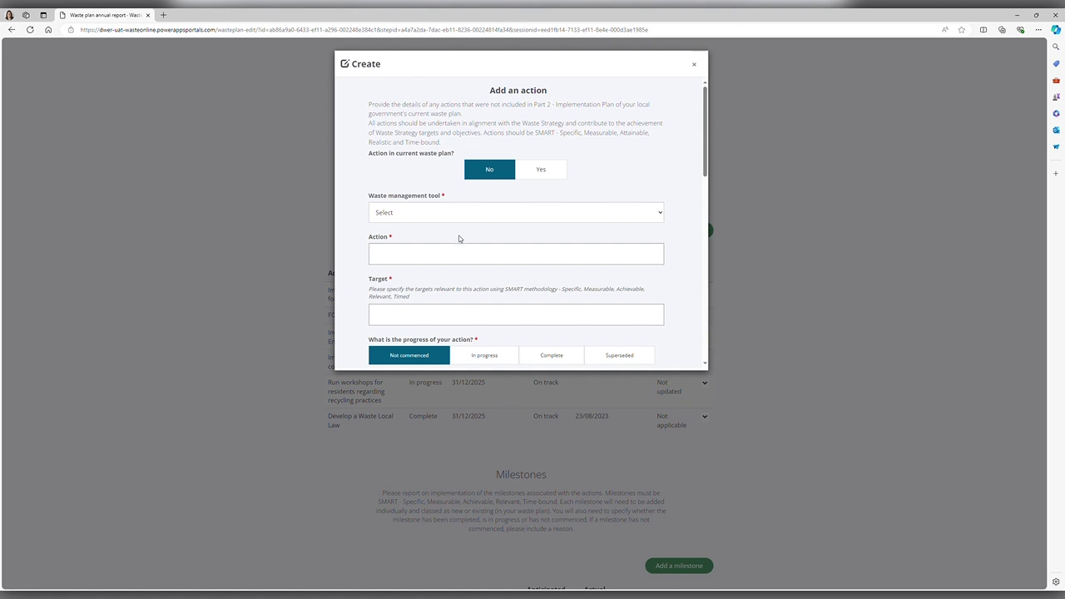
left_click(471, 212)
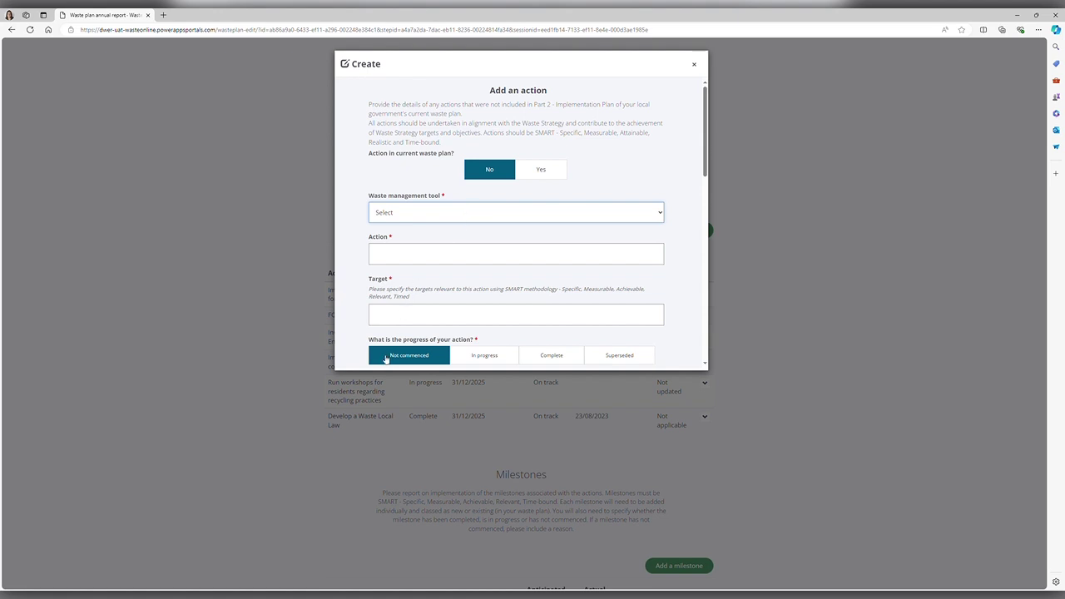
scroll(424, 267, "down", 1)
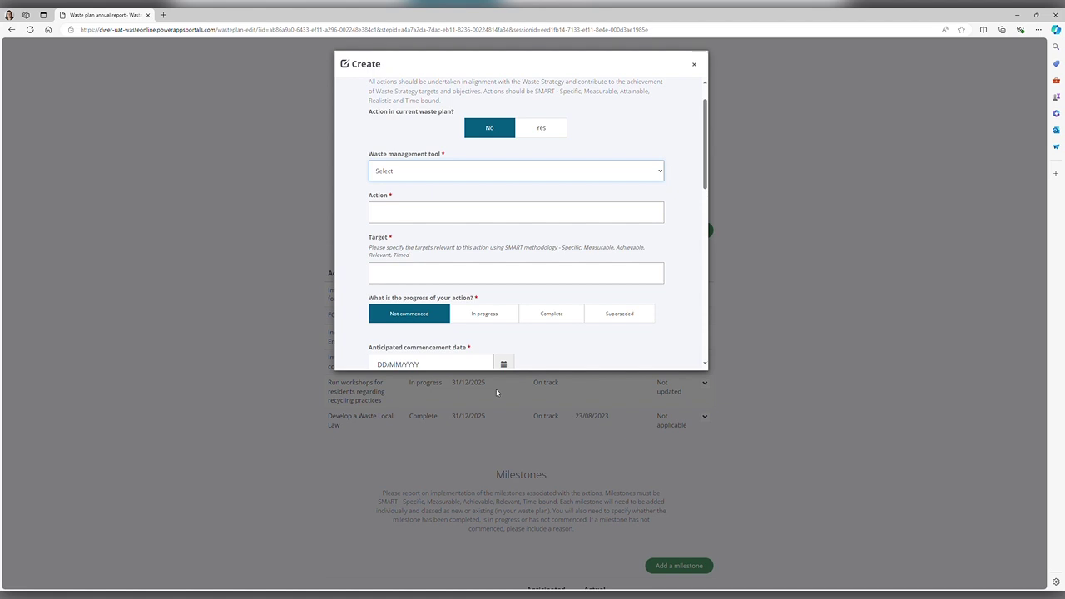
scroll(512, 362, "down", 1)
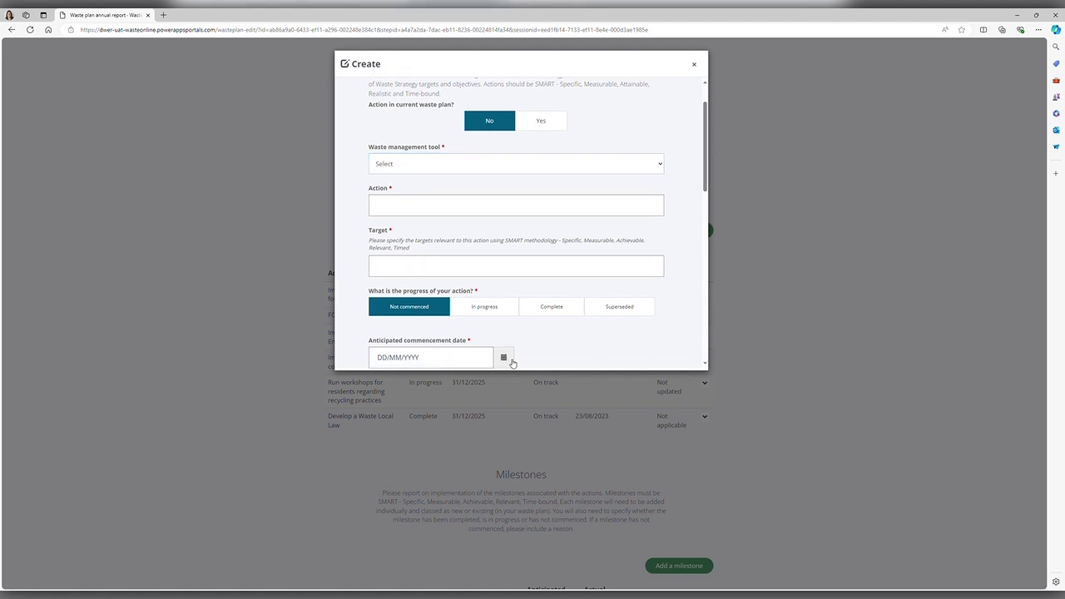
scroll(466, 285, "down", 3)
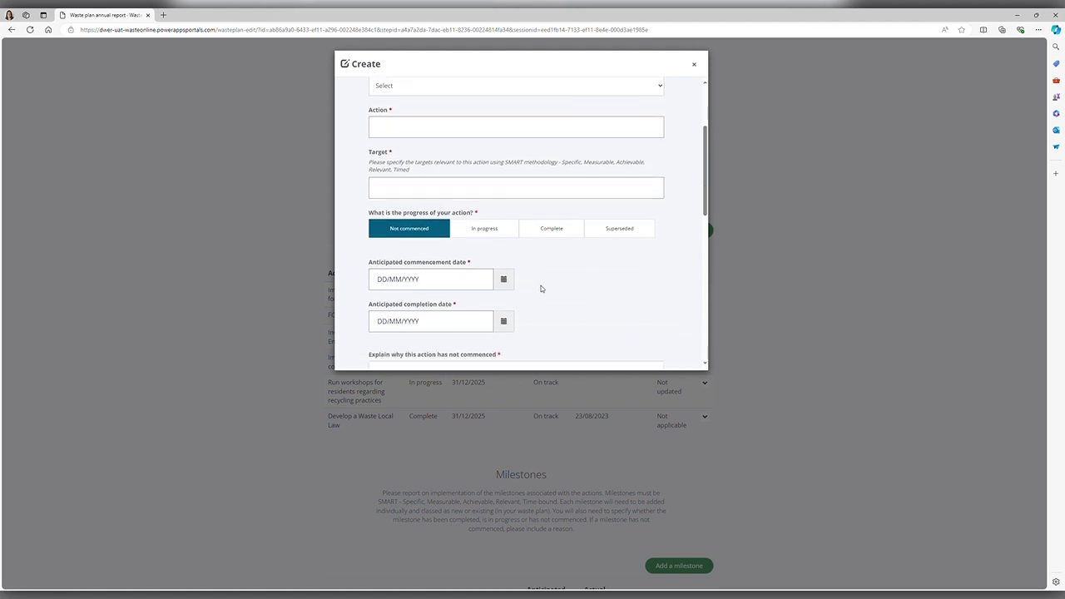
left_click(491, 182)
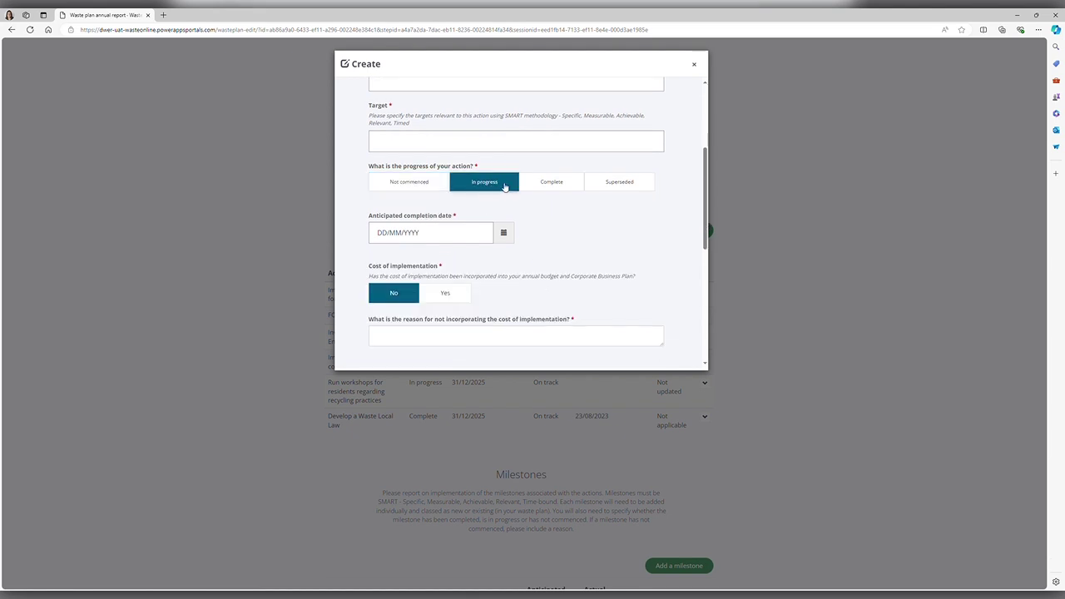
left_click(553, 185)
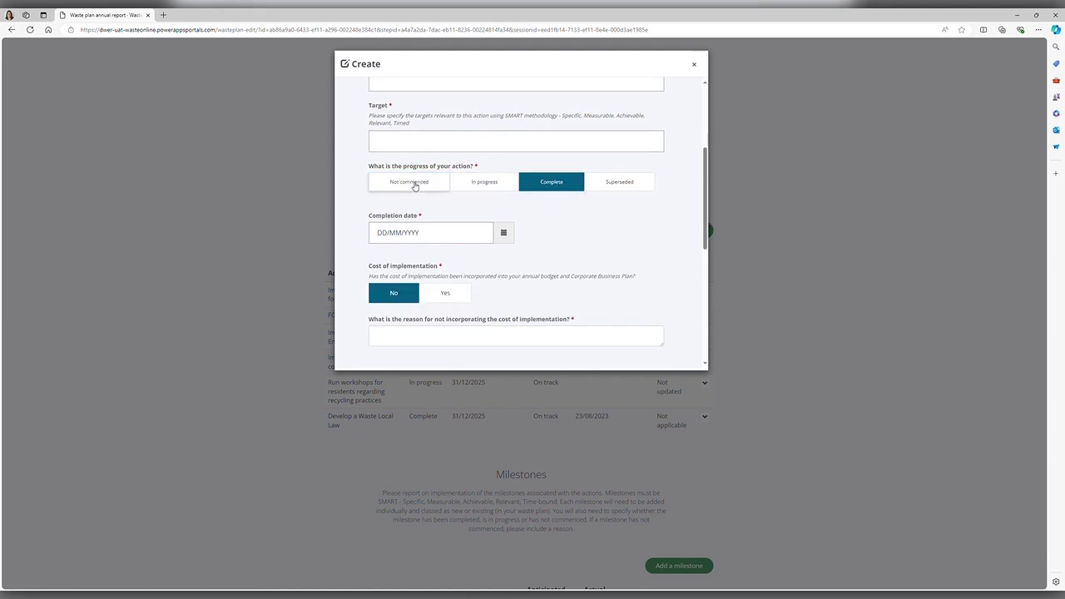
left_click(415, 184)
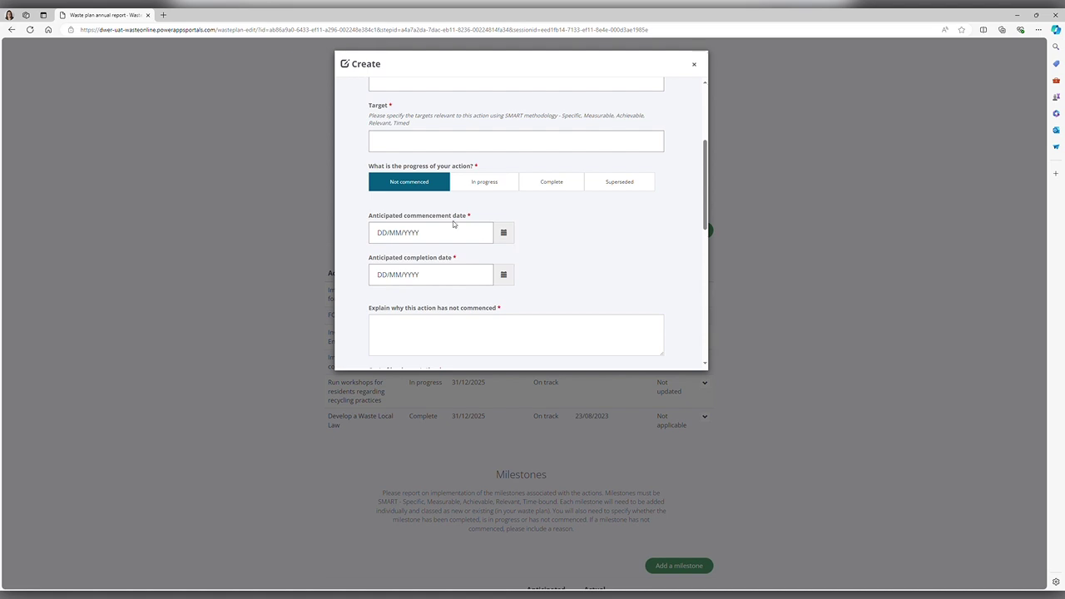
- Examine the new action's remaining cost, strategy alignment, responsibility, risk and comment fields, and close the form without submitting
scroll(589, 236, "down", 2)
scroll(589, 236, "down", 2)
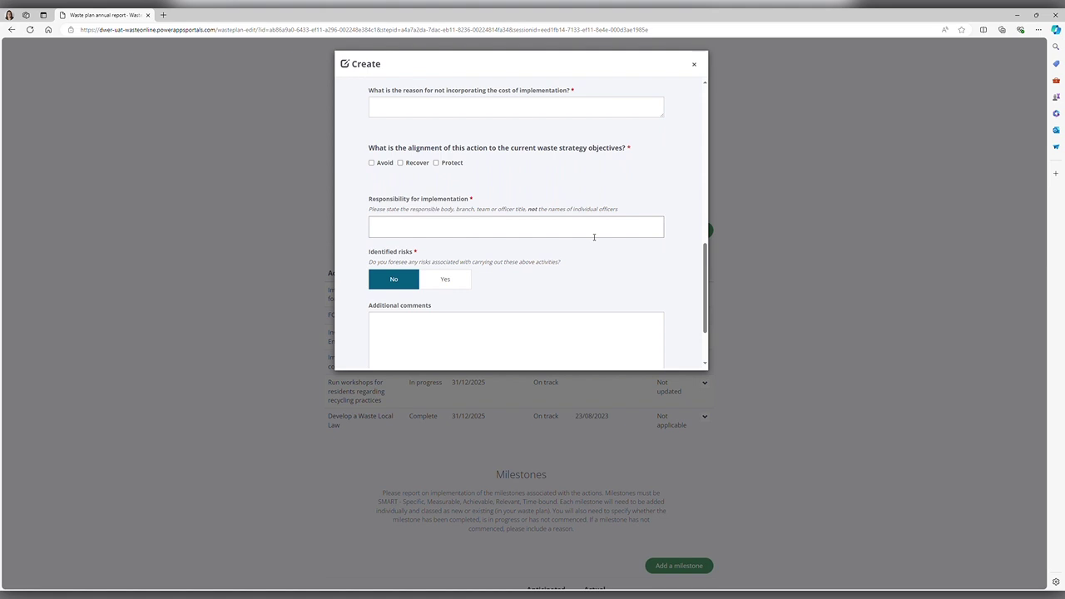
scroll(595, 237, "down", 1)
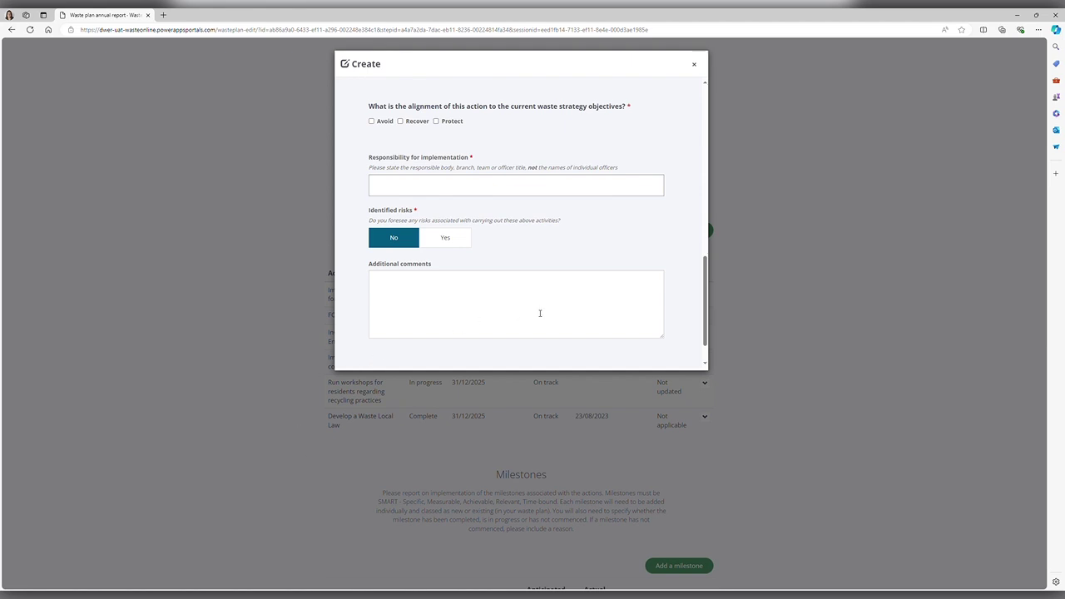
scroll(539, 313, "down", 1)
left_click(693, 64)
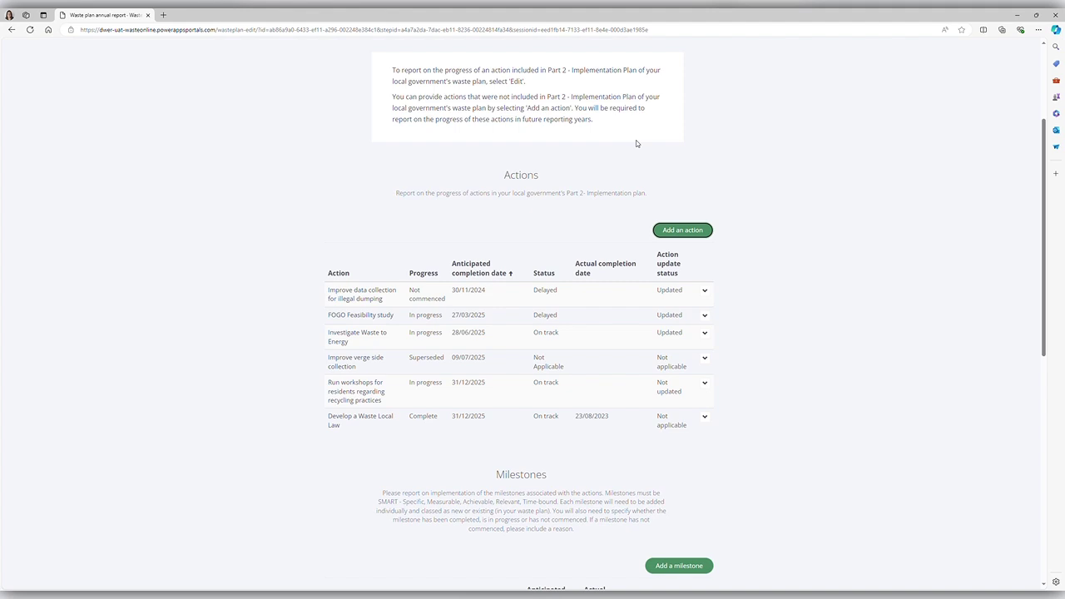
- Open the Investigate Waste to Energy milestone "Consider Waste to Energy for residual waste." for editing
scroll(640, 176, "down", 3)
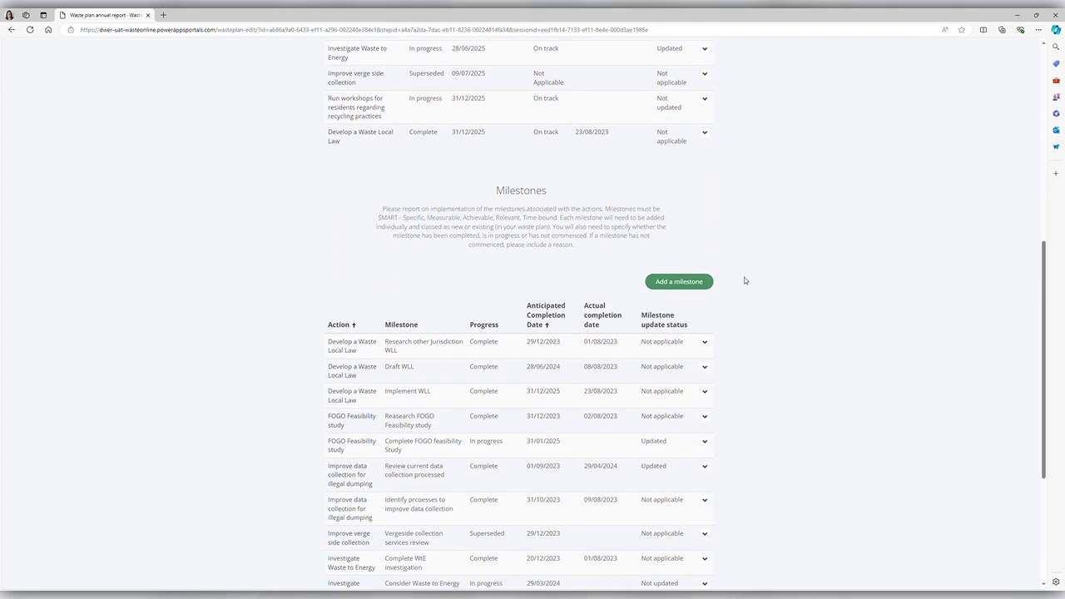
scroll(811, 338, "down", 2)
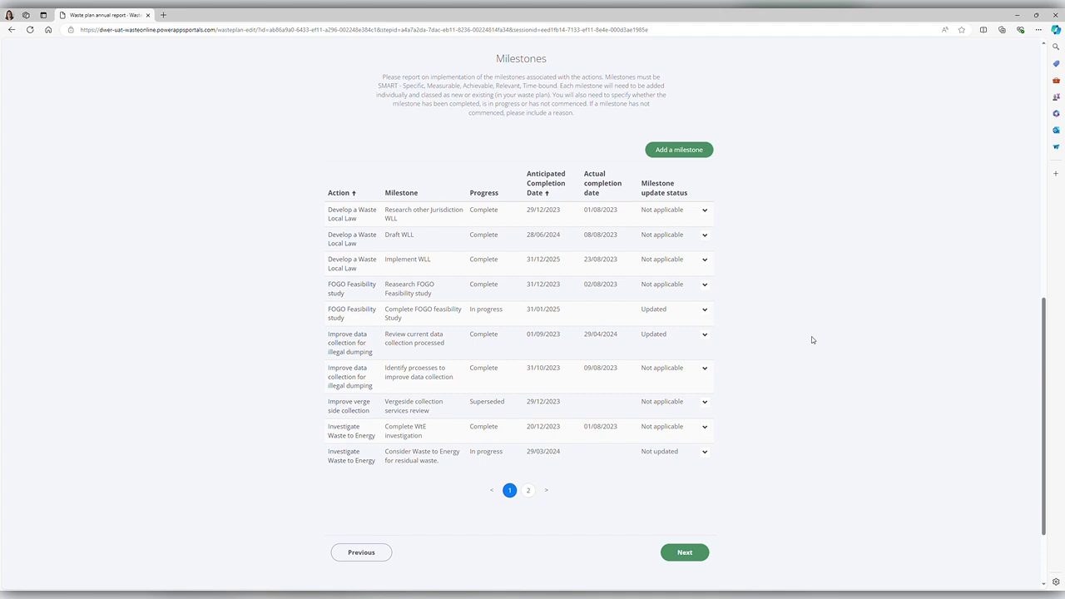
left_click(705, 453)
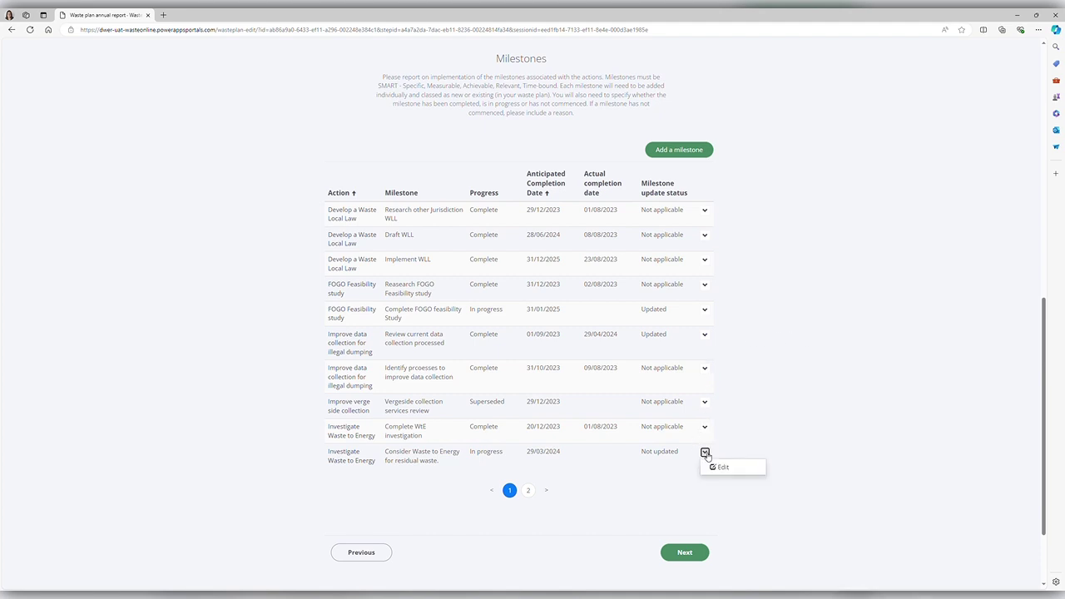
left_click(720, 466)
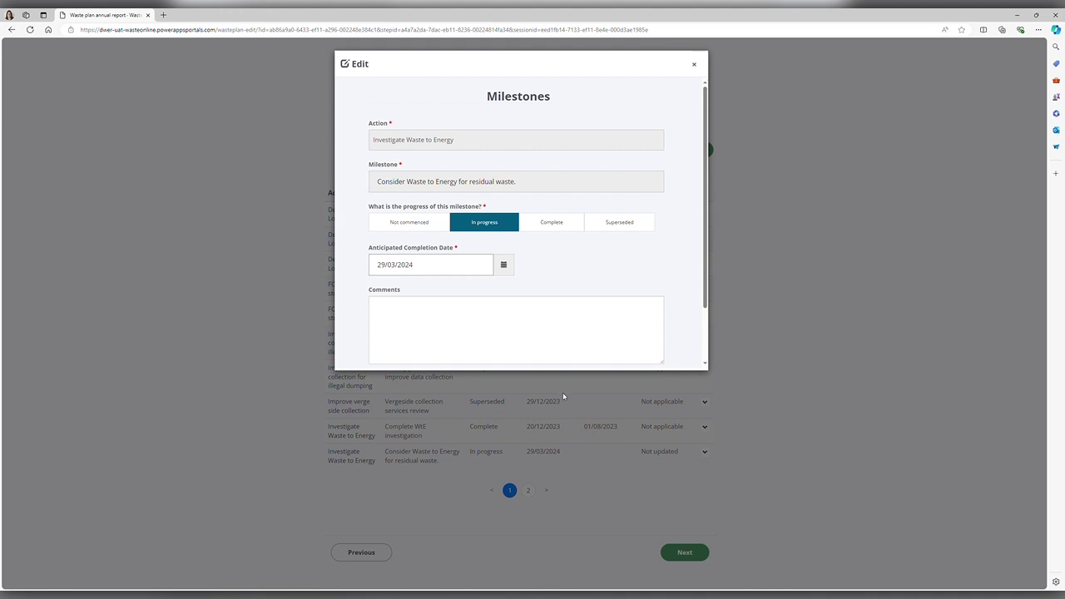
left_click(1028, 81)
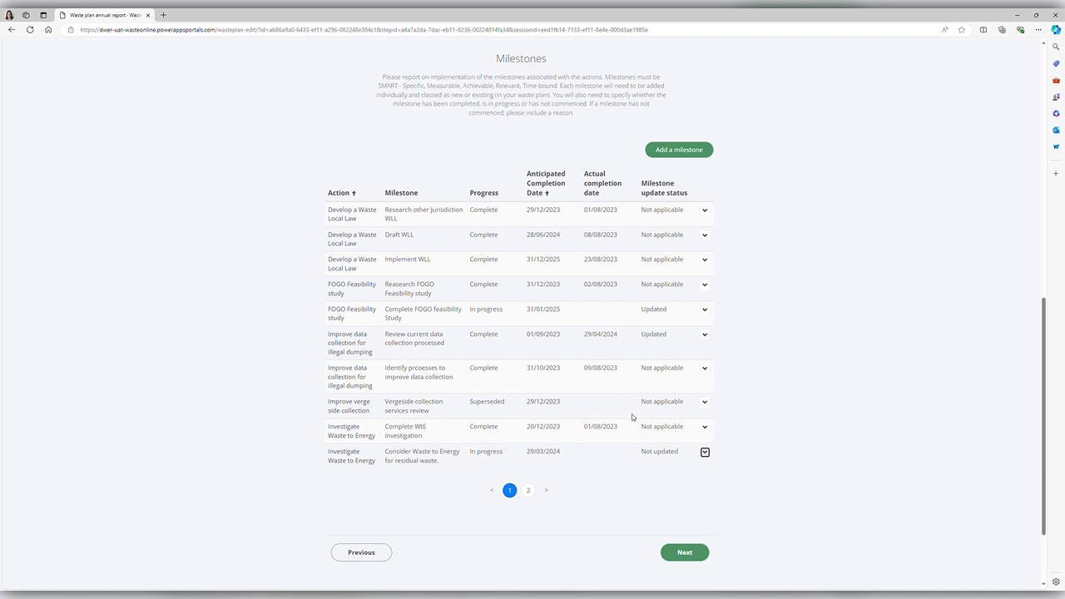
left_click(704, 452)
left_click(722, 467)
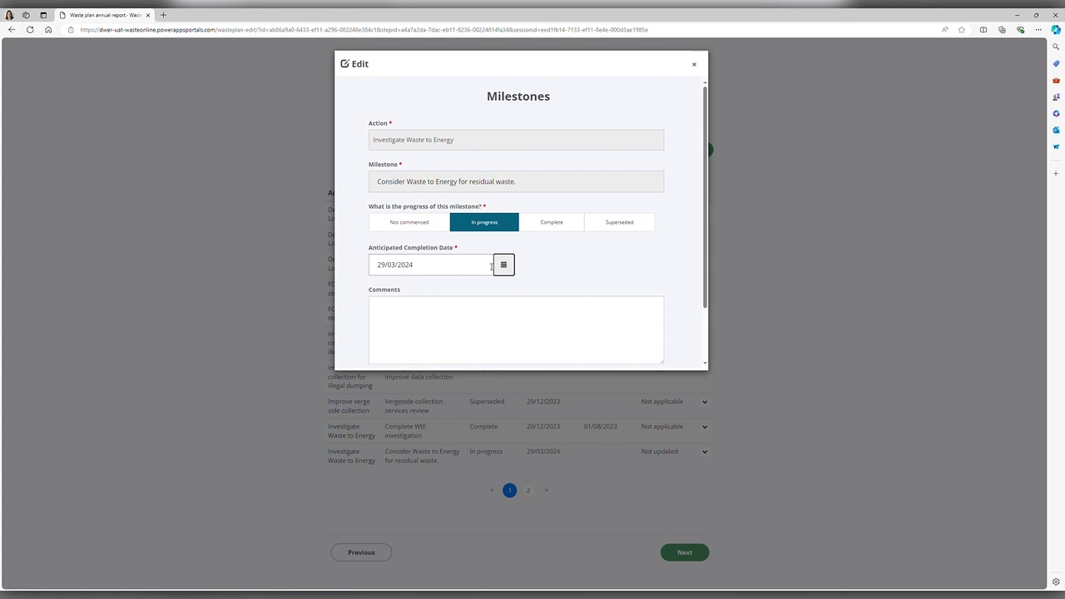
- Review the milestone's progress, date and comment fields, and try to submit it with its existing completion date
scroll(491, 266, "down", 2)
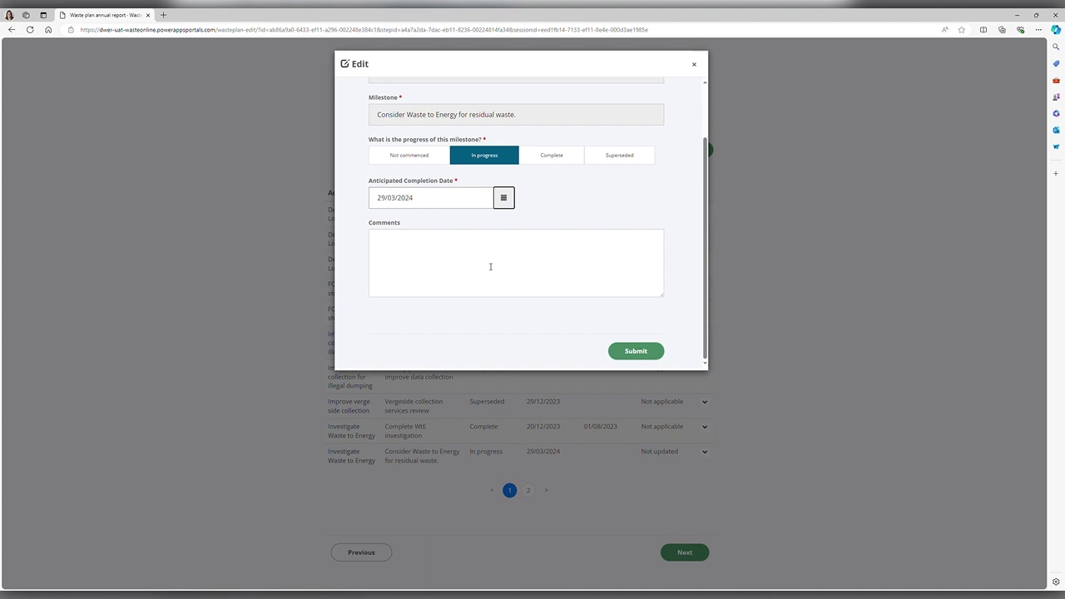
scroll(607, 349, "up", 1)
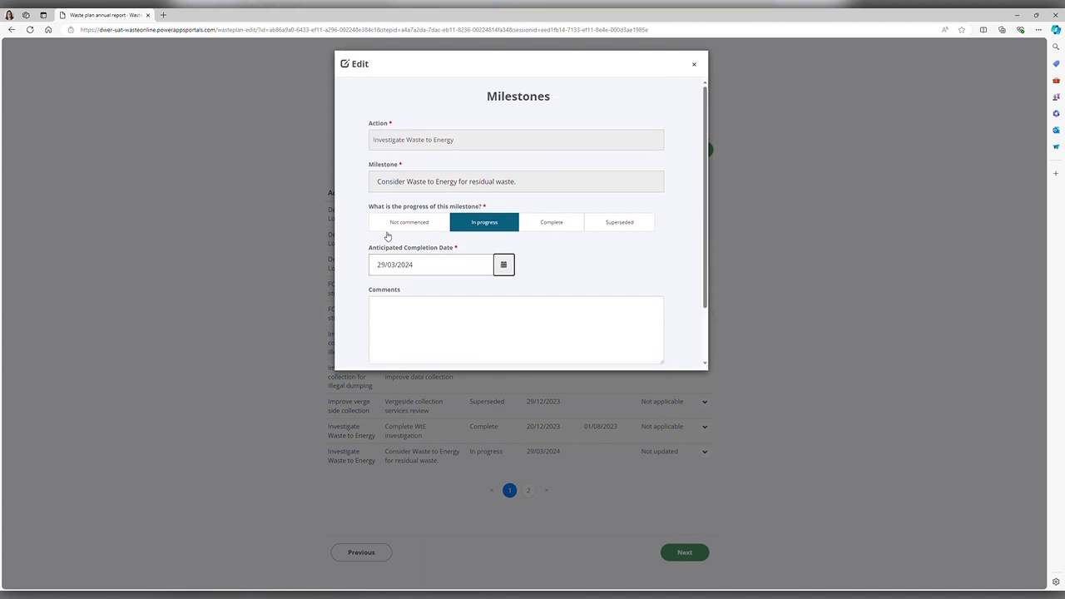
scroll(518, 280, "down", 2)
left_click(633, 352)
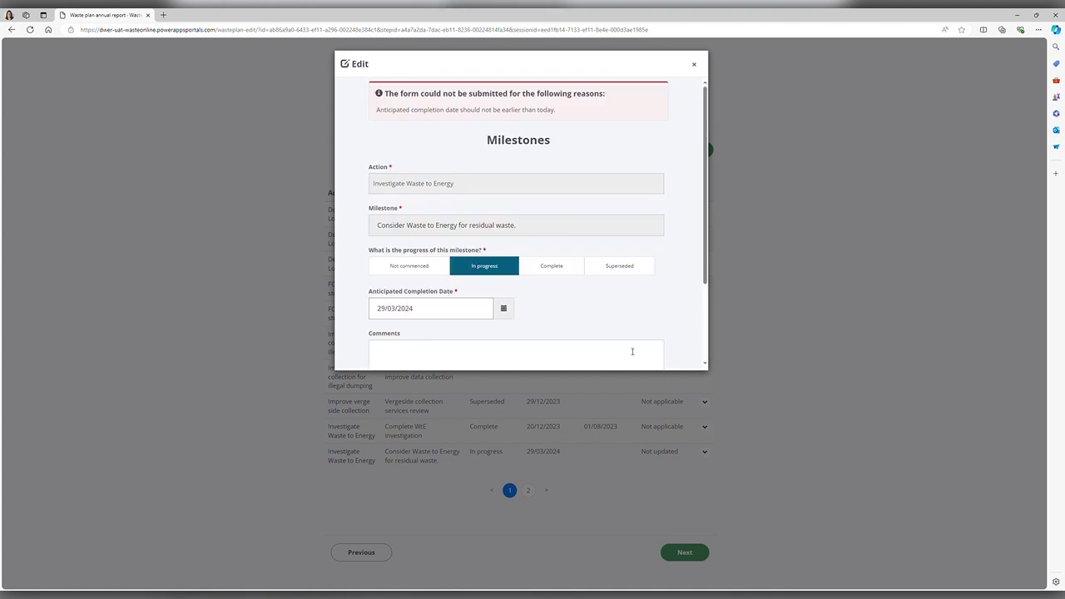
- Set the milestone's anticipated completion date to 29/03/2025 and submit the update
left_click(444, 310)
key("BackSpace")
type("5")
scroll(608, 290, "down", 3)
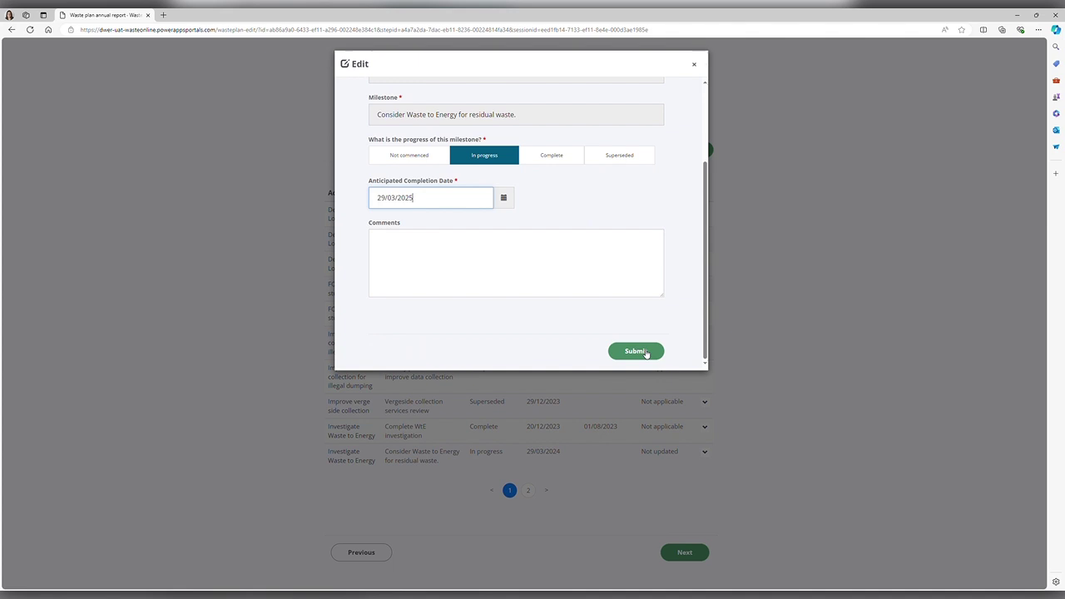
left_click(635, 351)
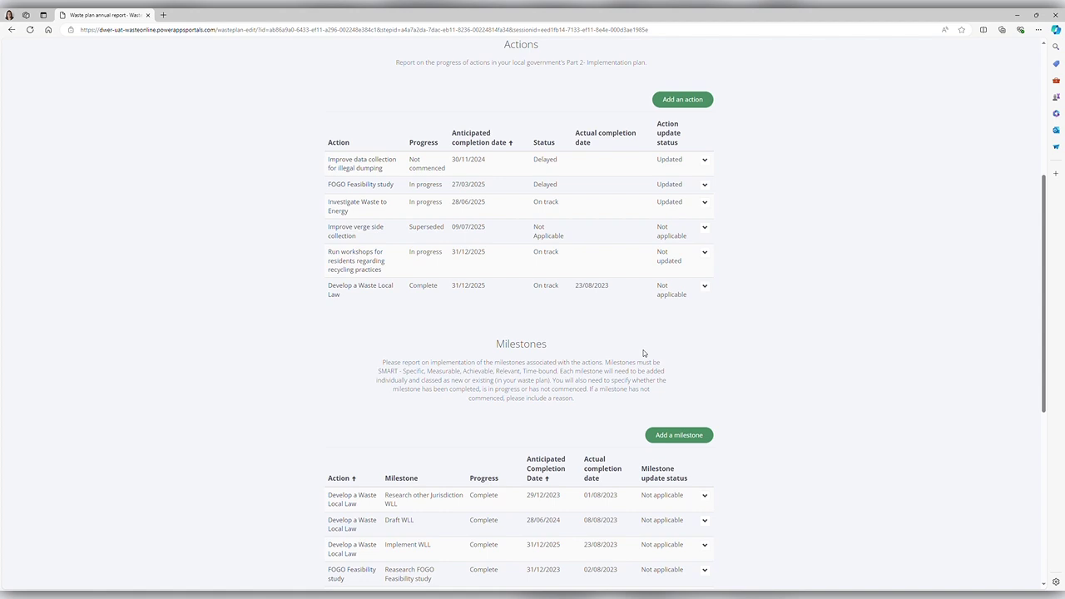
- Start a new milestone for the FOGO Feasibility study action, examine its fields, and close the form without submitting
scroll(643, 354, "down", 3)
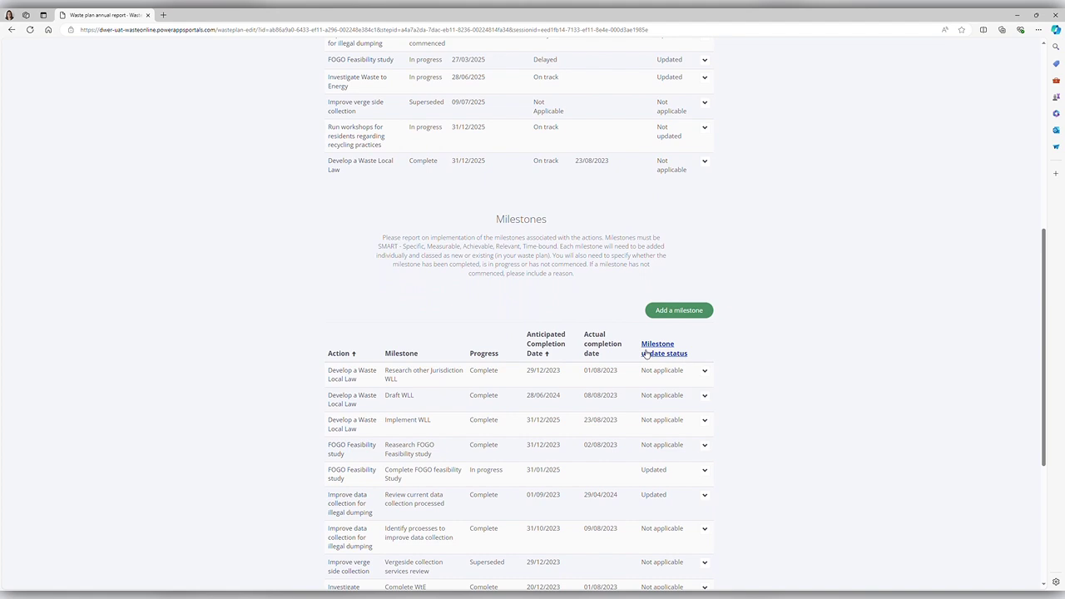
left_click(678, 313)
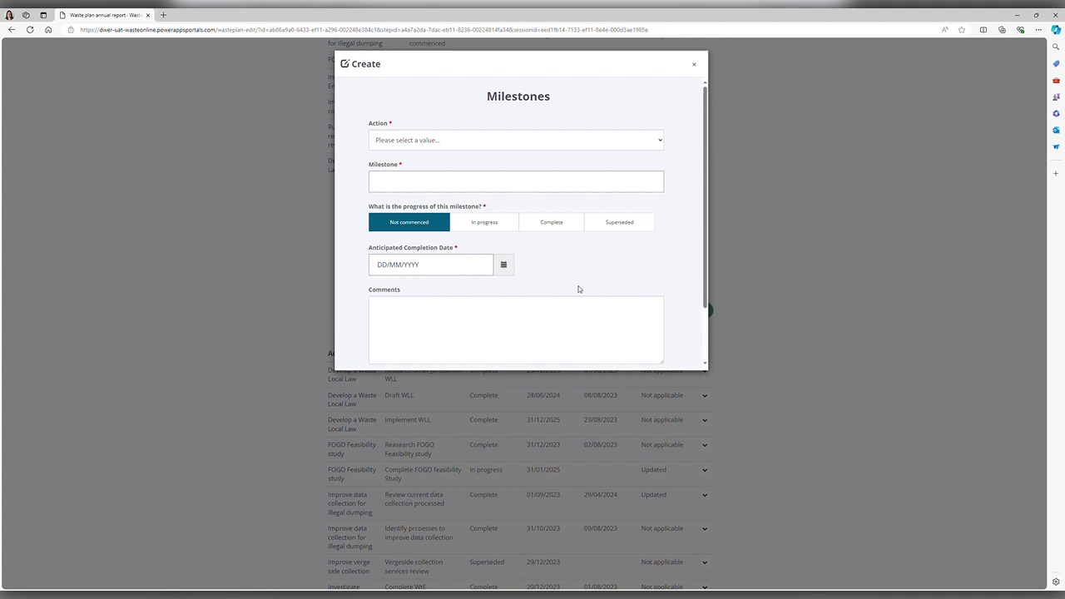
left_click(452, 143)
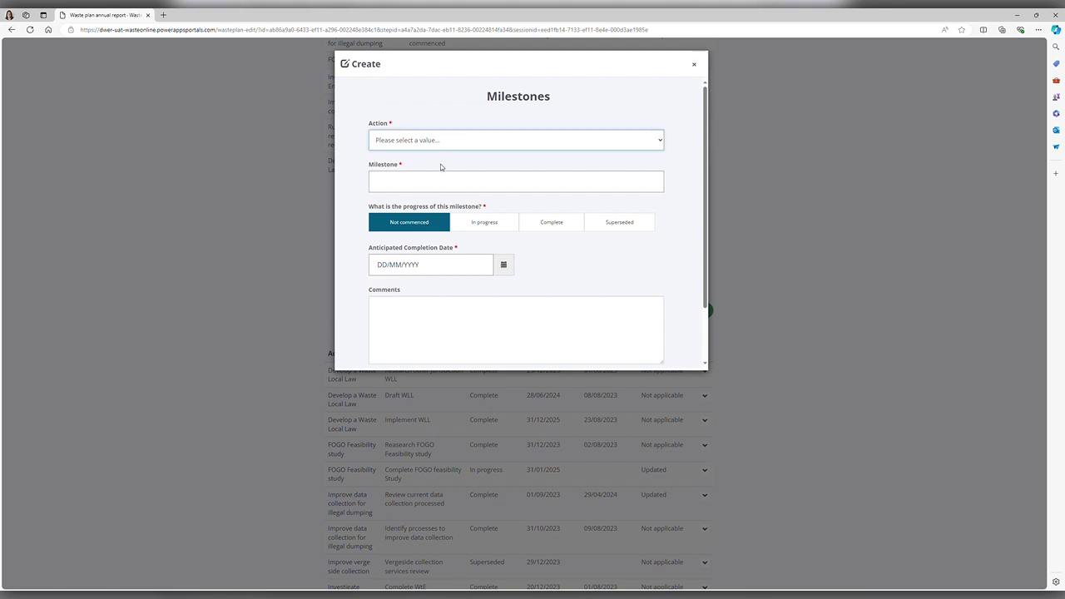
left_click(440, 164)
left_click(408, 184)
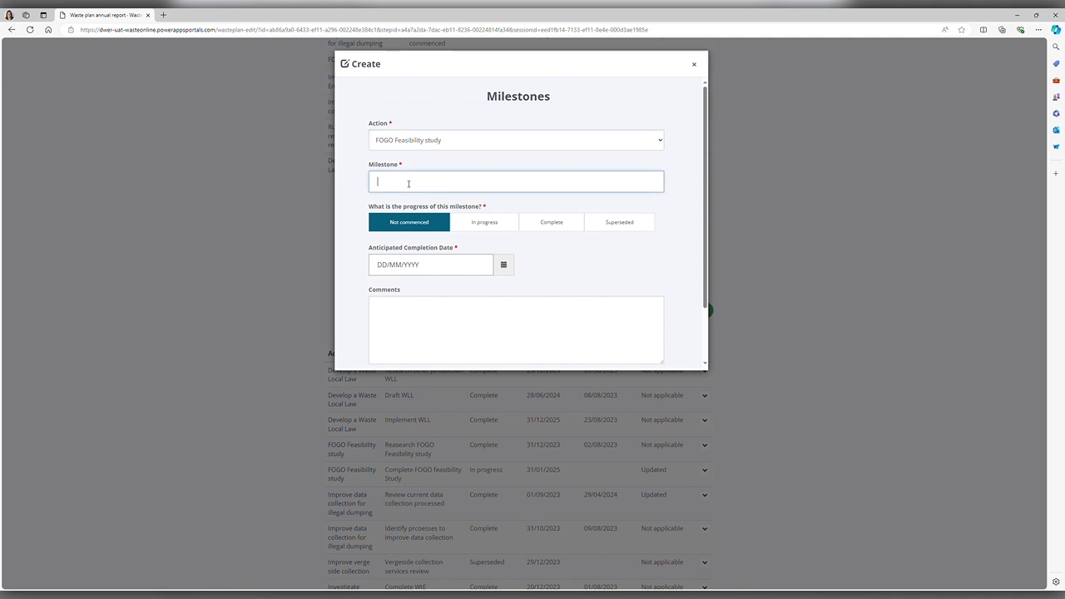
left_click(555, 240)
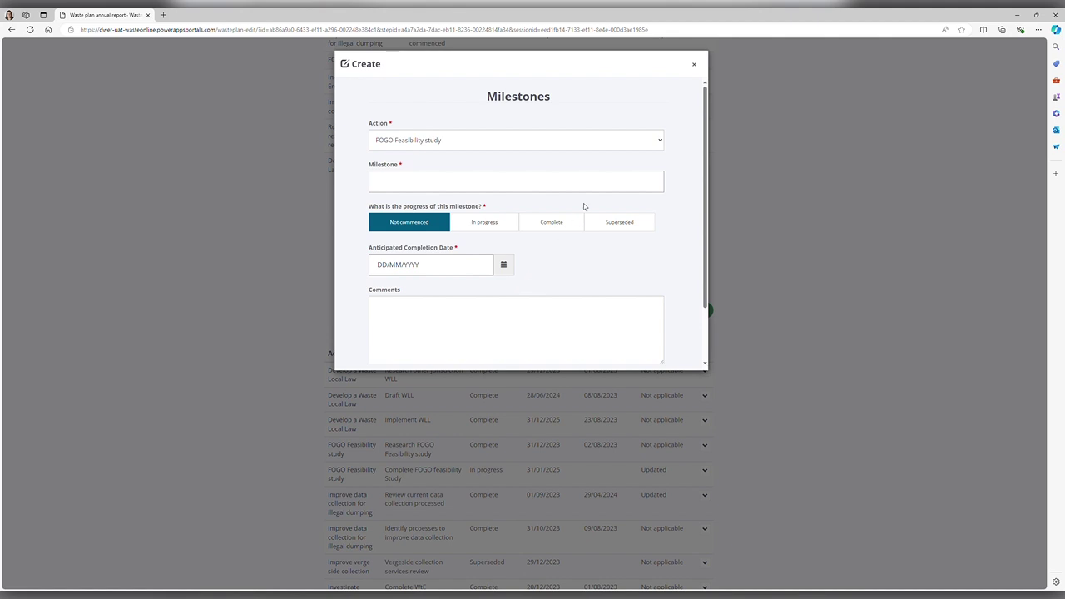
scroll(660, 221, "down", 1)
scroll(660, 222, "down", 2)
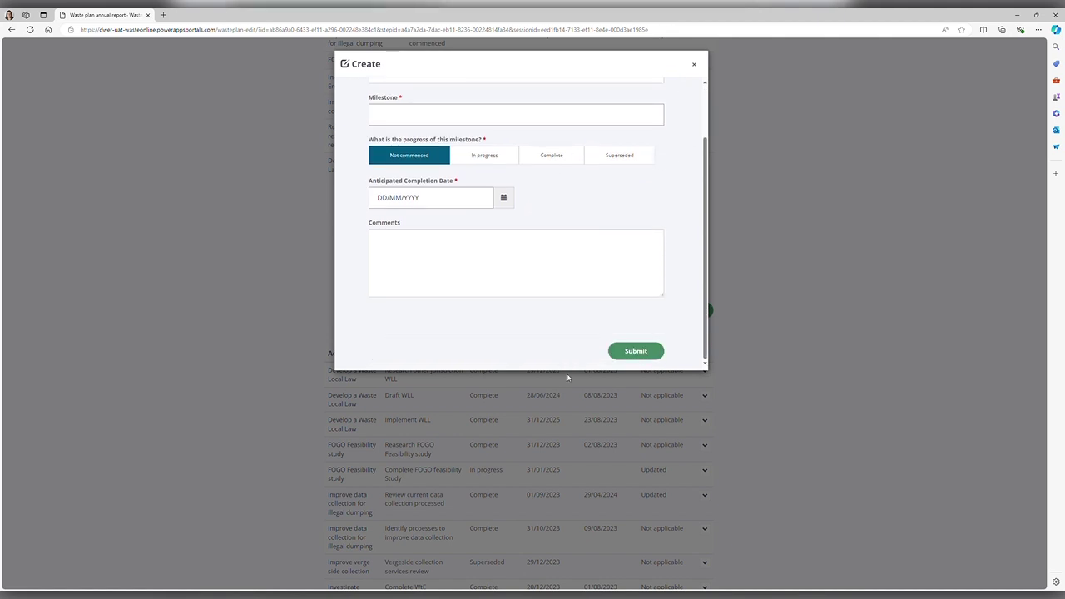
left_click(692, 66)
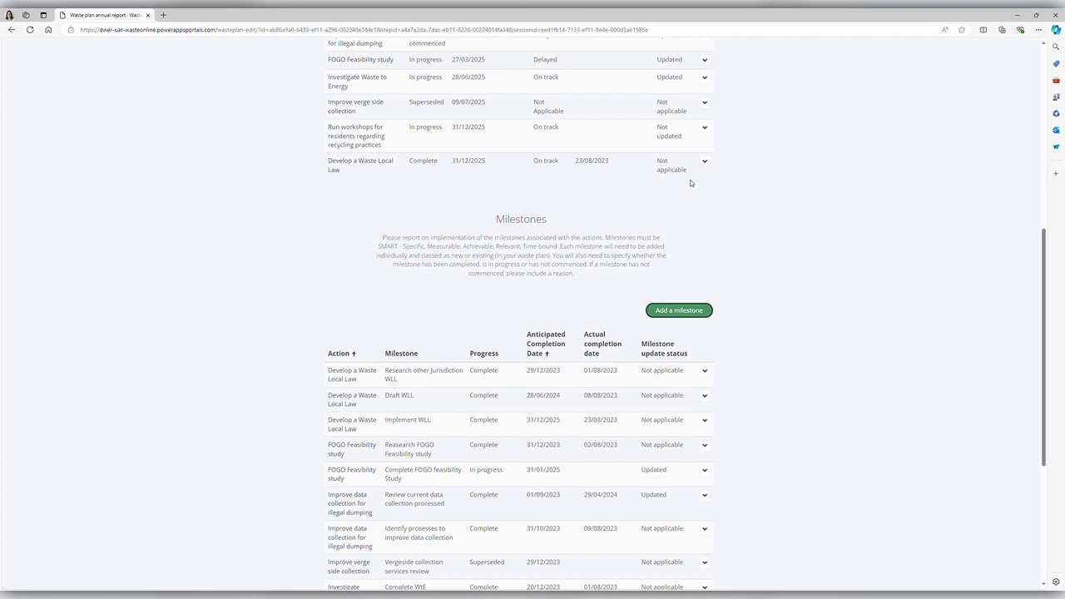
- Continue to the report review, check the actions in each category, and lodge the report to DWER
scroll(785, 269, "down", 3)
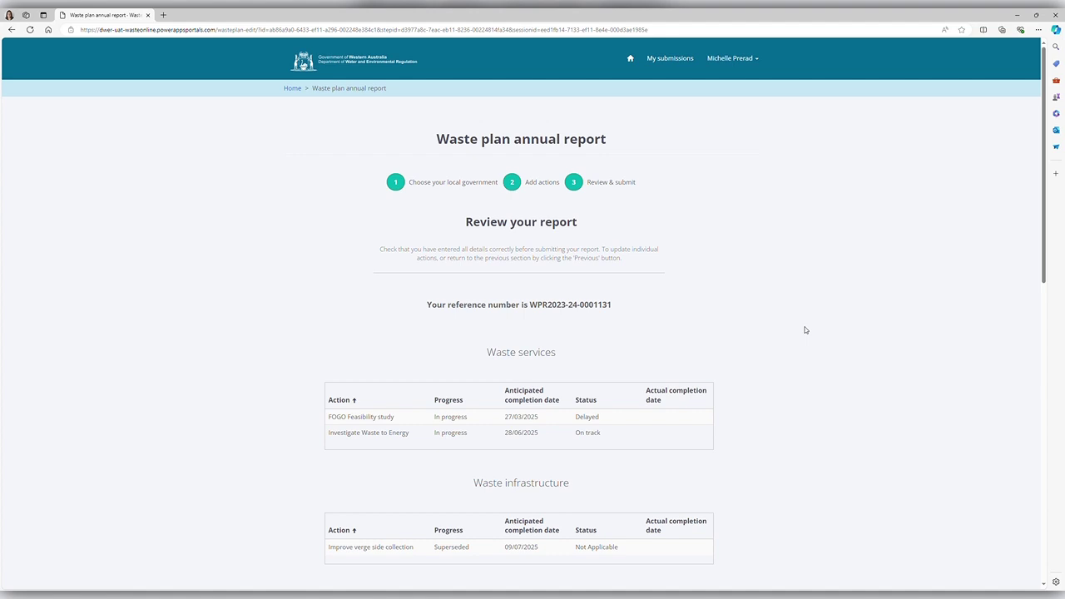
scroll(804, 330, "down", 6)
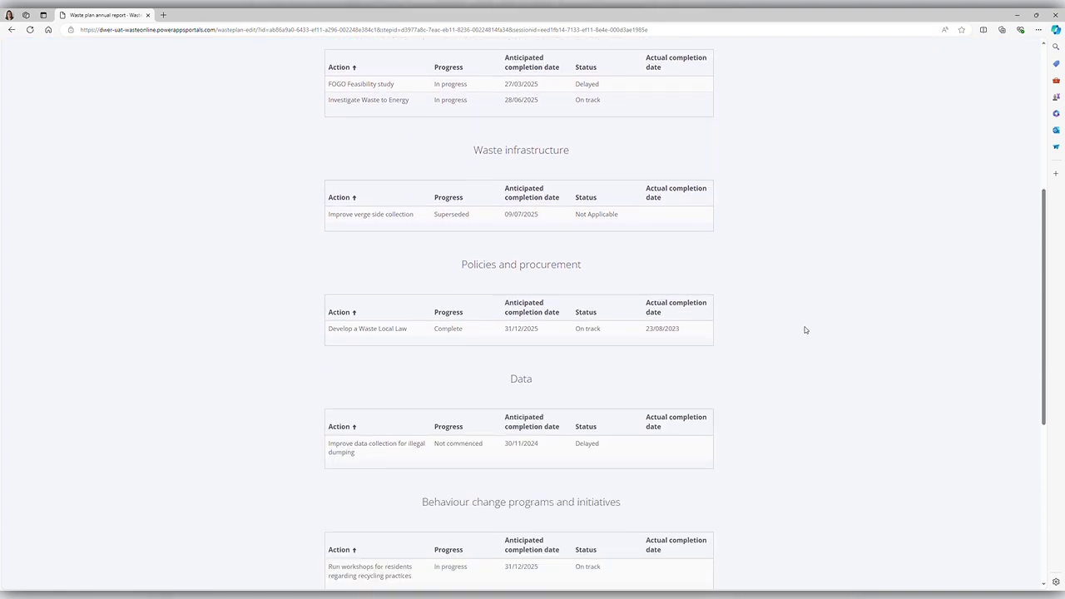
scroll(804, 330, "down", 2)
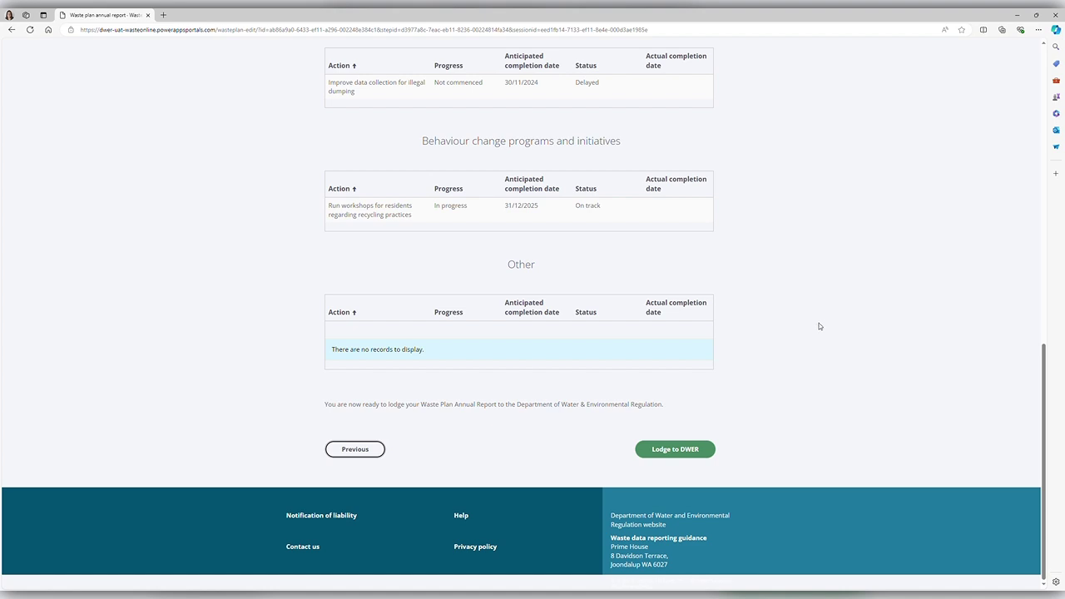
left_click(691, 452)
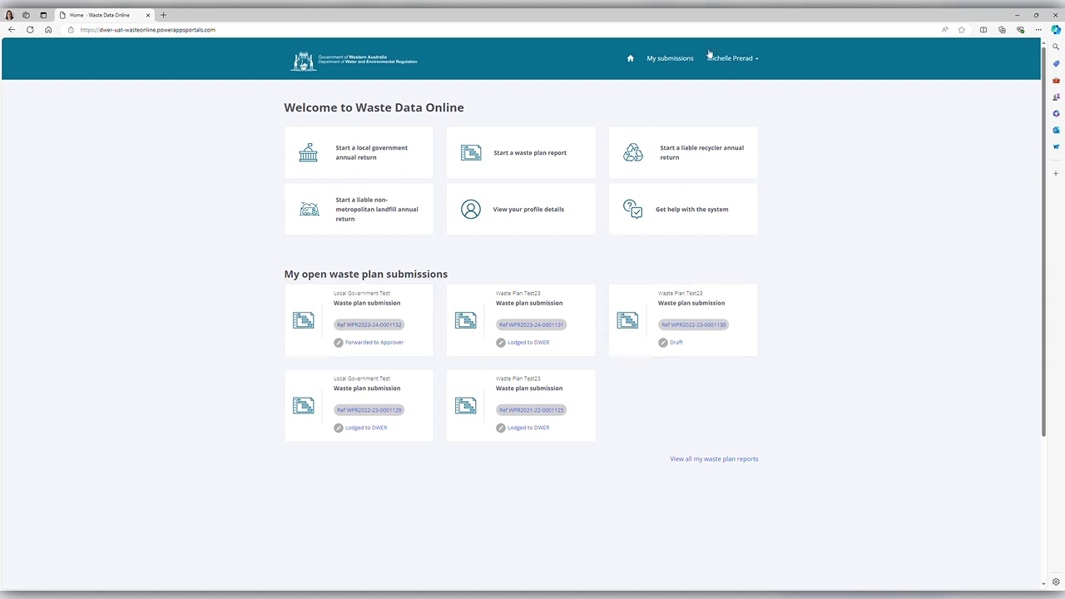
- Display the list of waste plan reports among the account's submissions
left_click(668, 59)
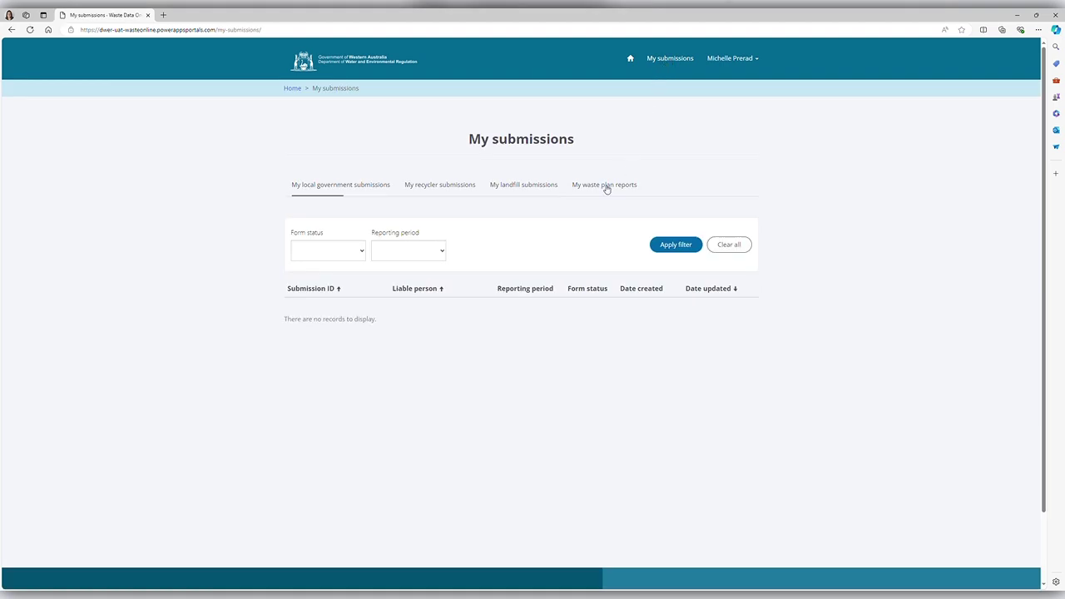
left_click(606, 186)
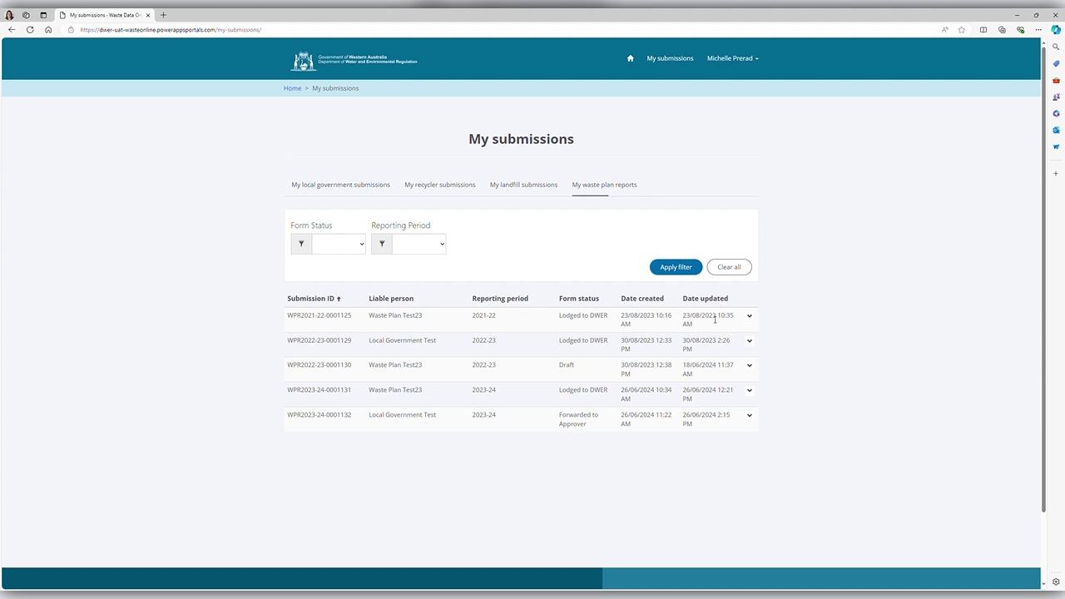
- Open the 2023-24 waste plan report for Local Government Test, review the local government details, and continue to its actions
left_click(749, 416)
left_click(753, 430)
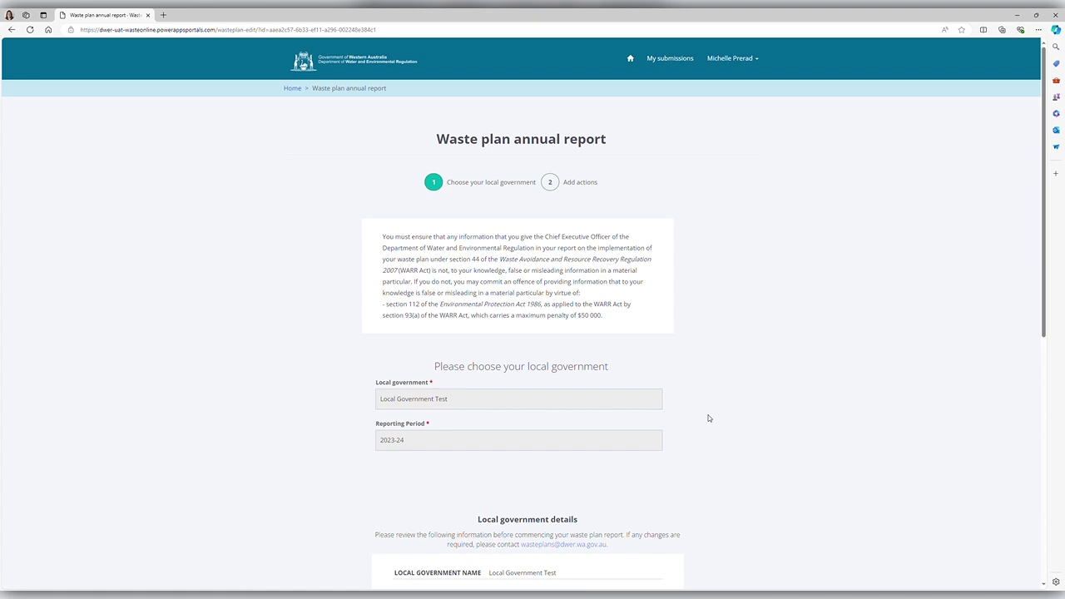
scroll(708, 417, "down", 5)
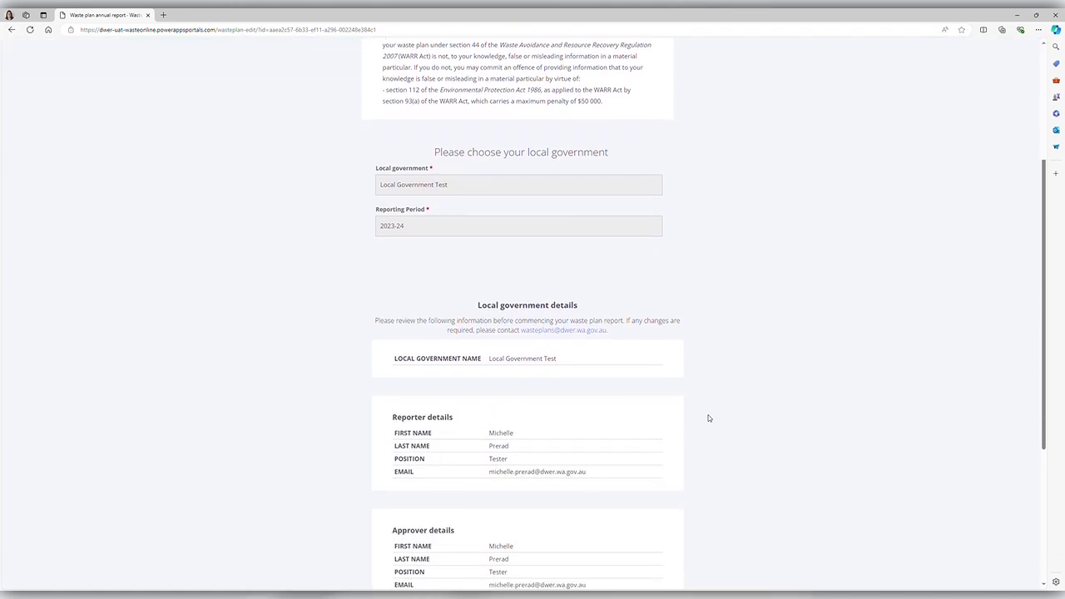
left_click(359, 458)
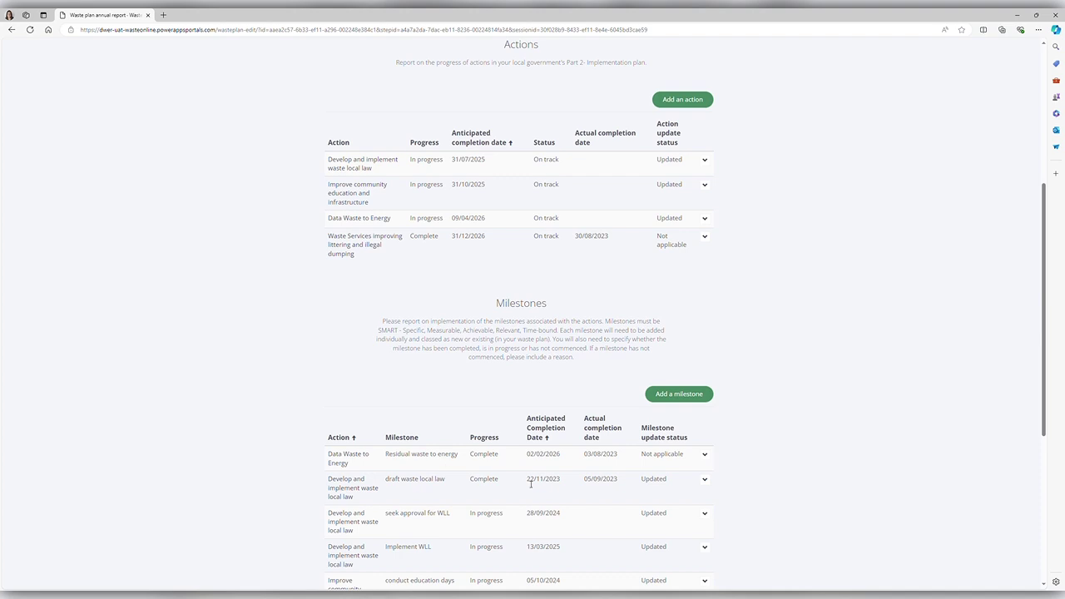
- Check the report's actions and milestones, continue to the final review, and lodge the Local Government Test report to DWER
scroll(533, 485, "down", 3)
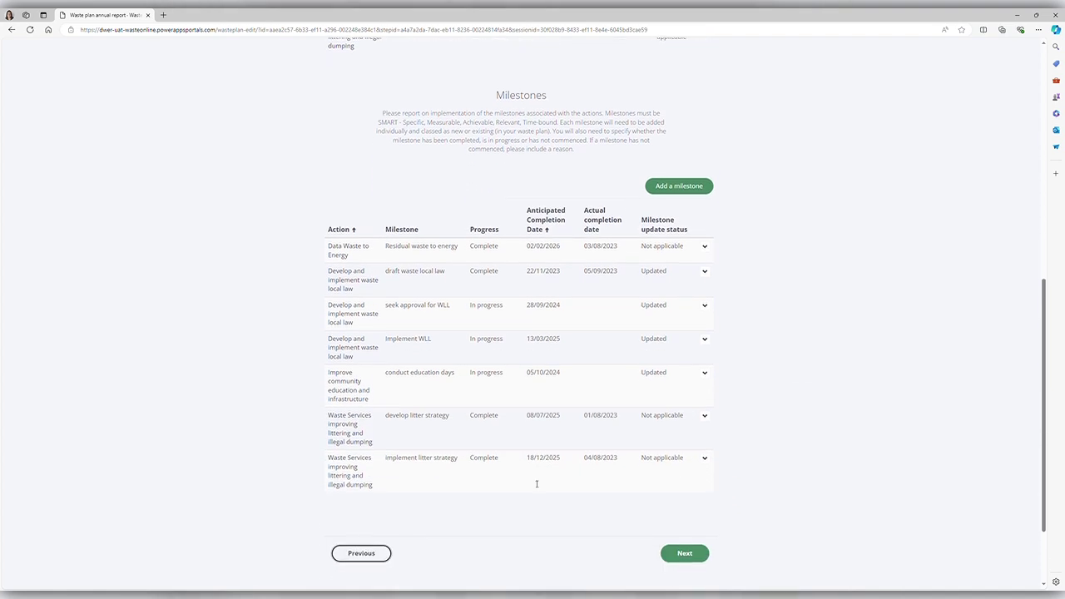
left_click(676, 515)
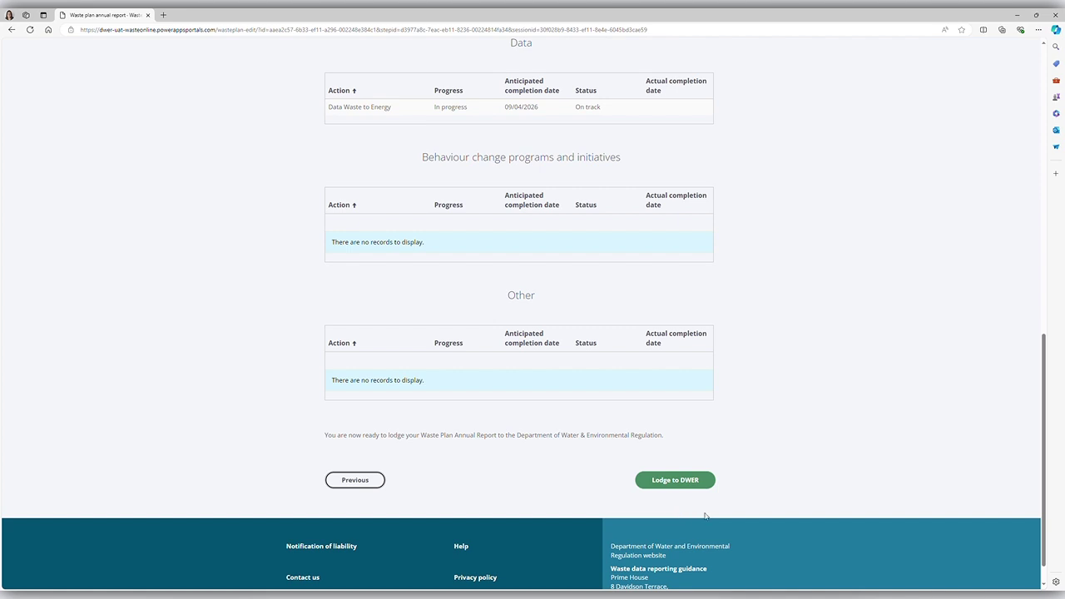
scroll(705, 512, "down", 2)
left_click(685, 452)
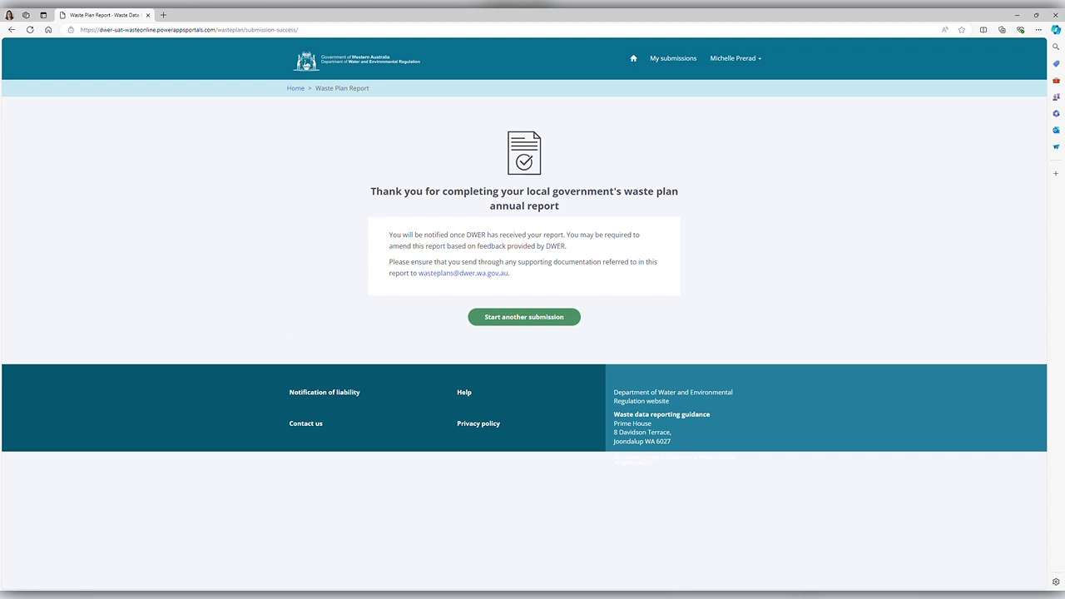
- Return to the account's submissions and list the waste plan reports to check the lodged report's form status
left_click(674, 59)
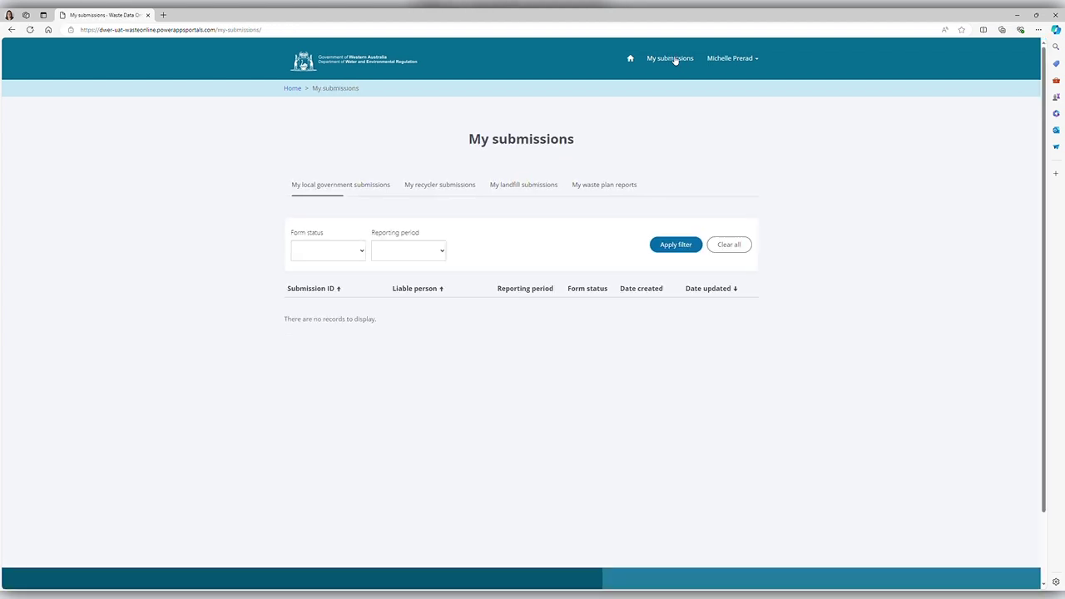
left_click(602, 184)
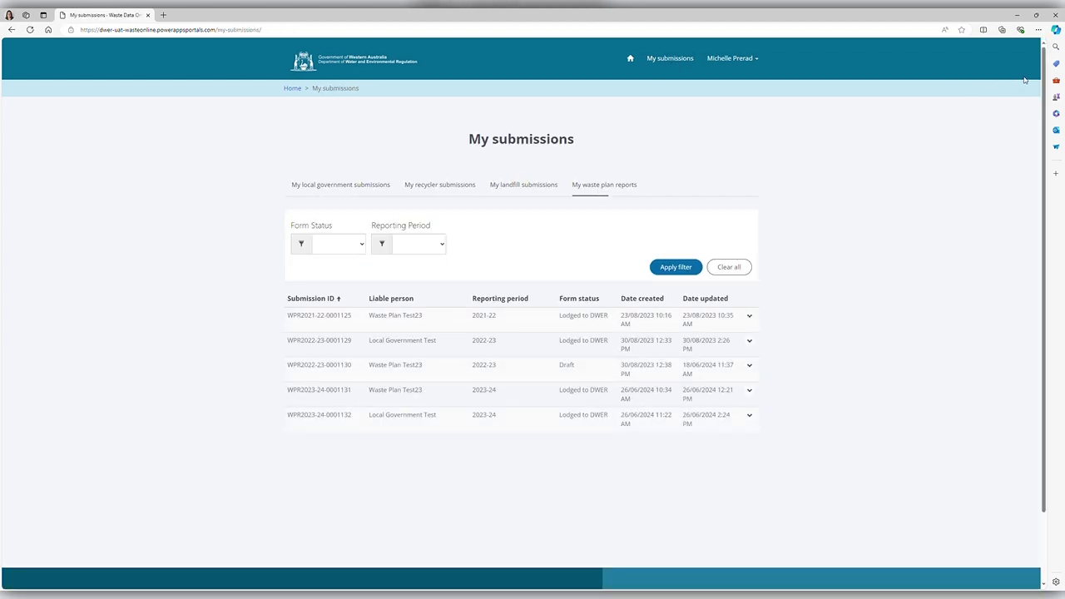